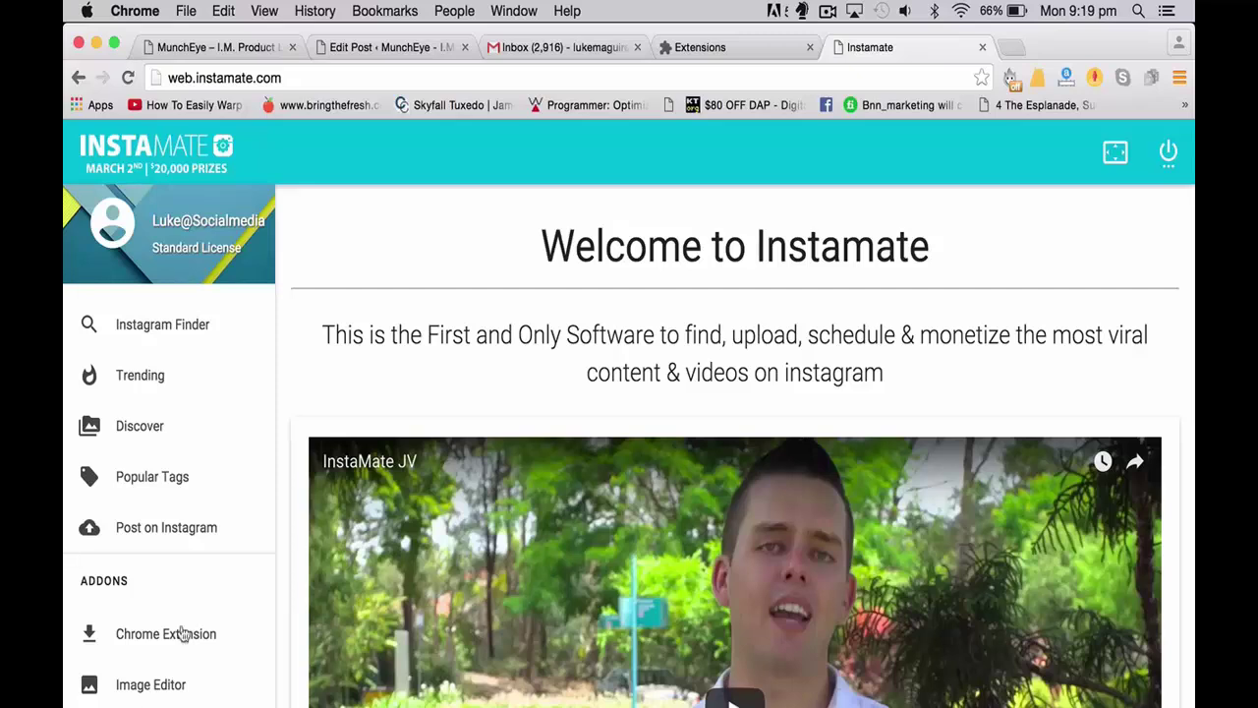
Scroll down the sidebar of the Instamate welcome page
scroll(212, 533, down, 5)
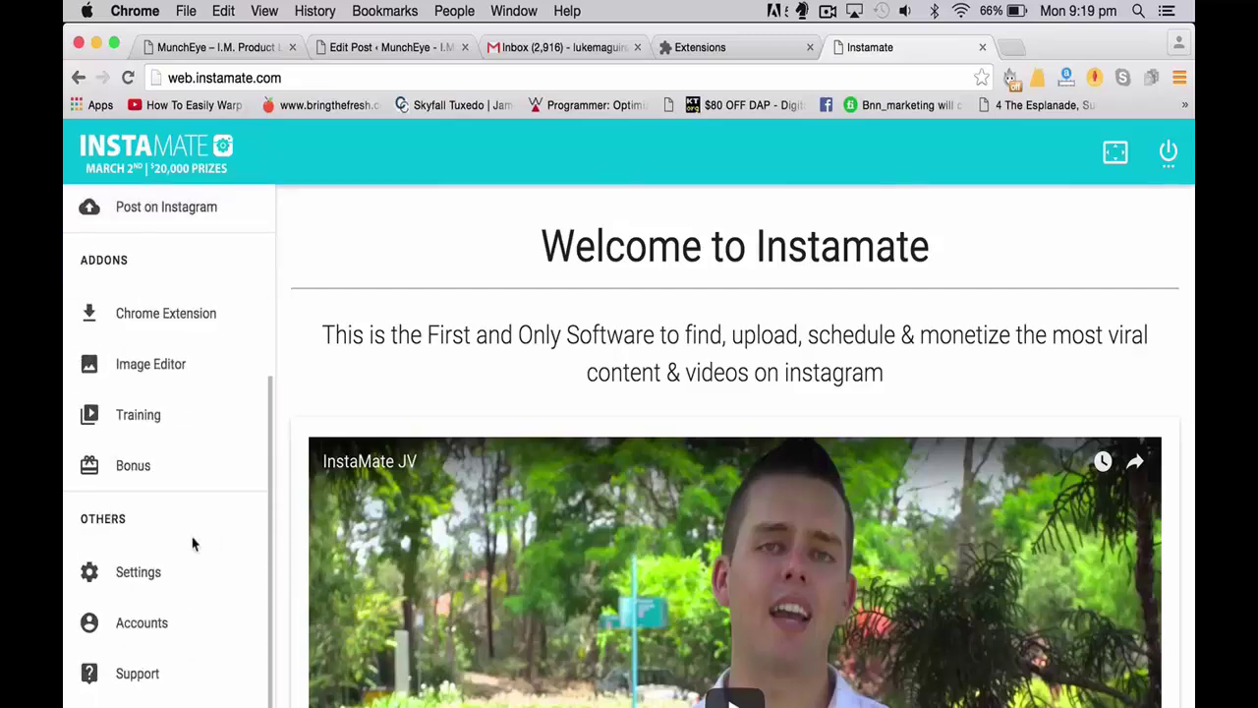
Go through Settings to the Accounts page, which warns the Chrome extension is missing
click(150, 587)
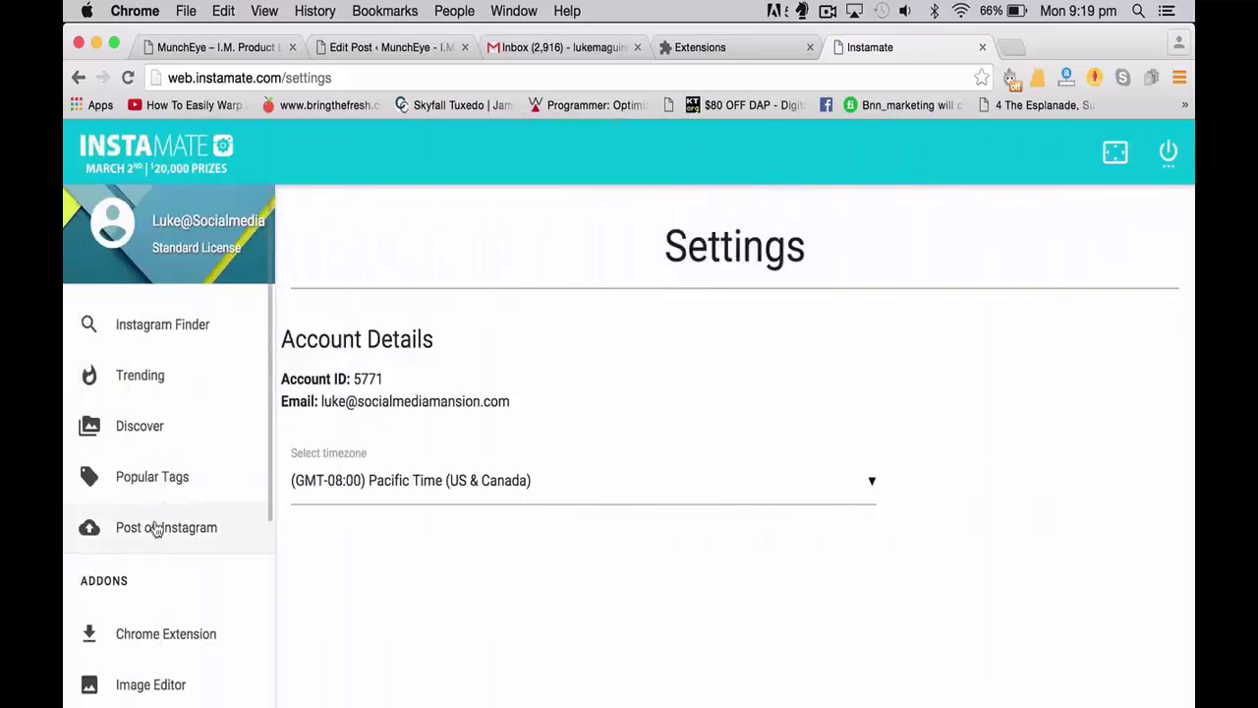
scroll(156, 590, down, 5)
click(157, 621)
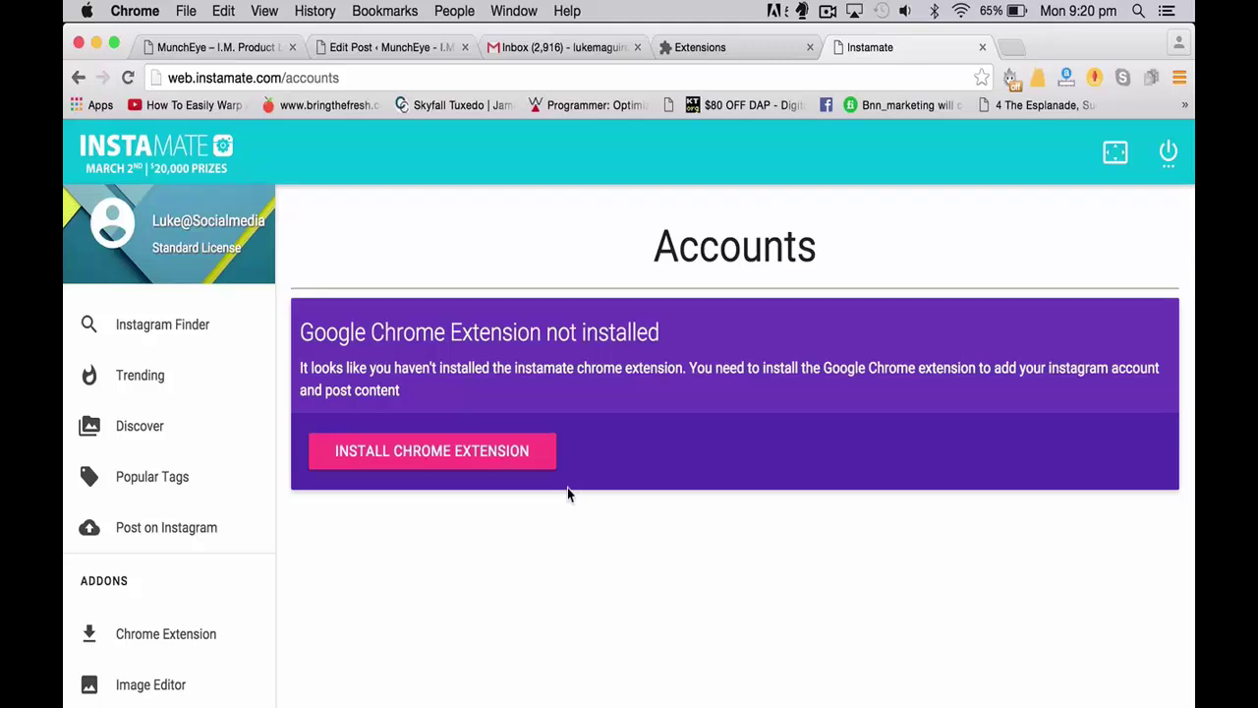
Download the Instamate extension and add the .crx file on Chrome's Extensions page
click(393, 459)
click(1179, 78)
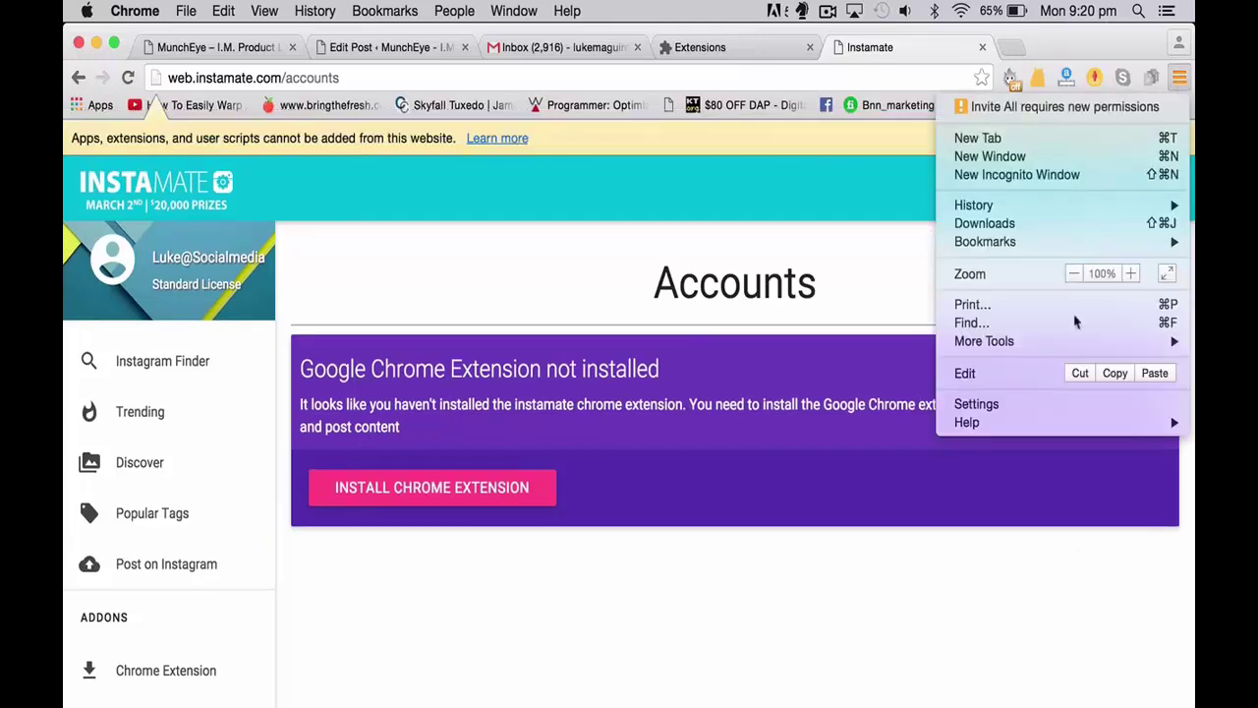
mouse_move(994, 344)
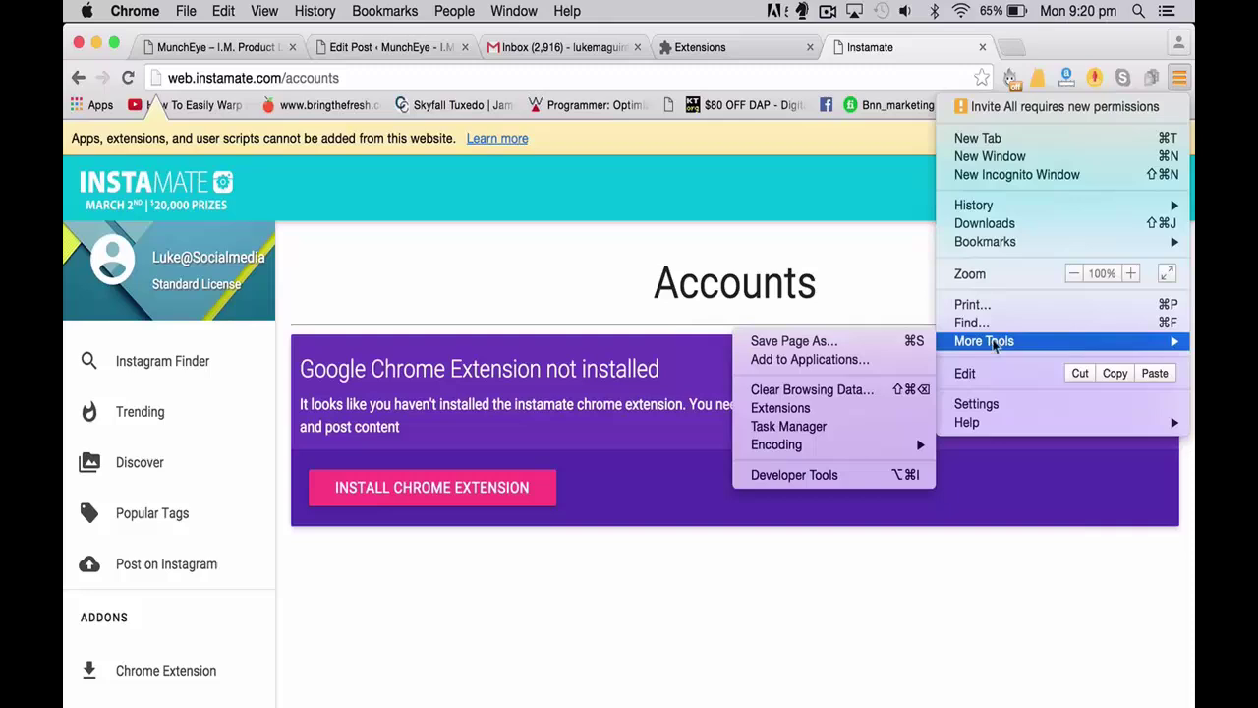
click(835, 408)
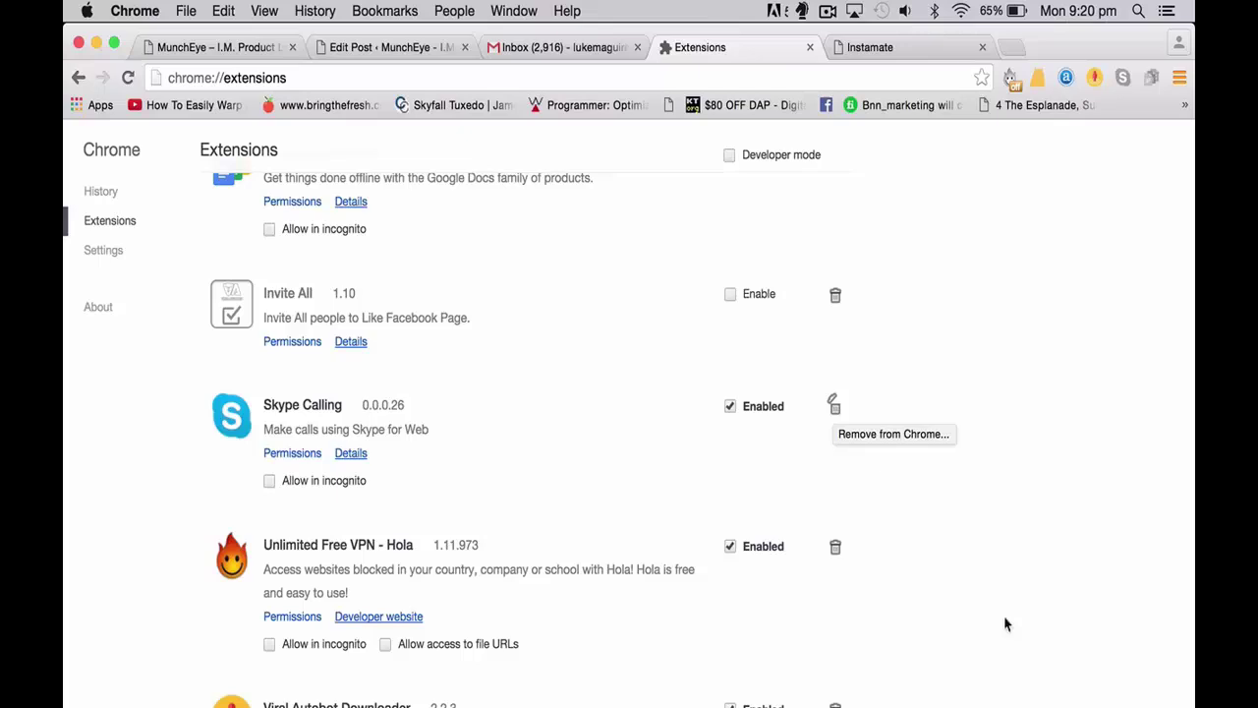
click(1071, 702)
drag(1081, 700, 591, 477)
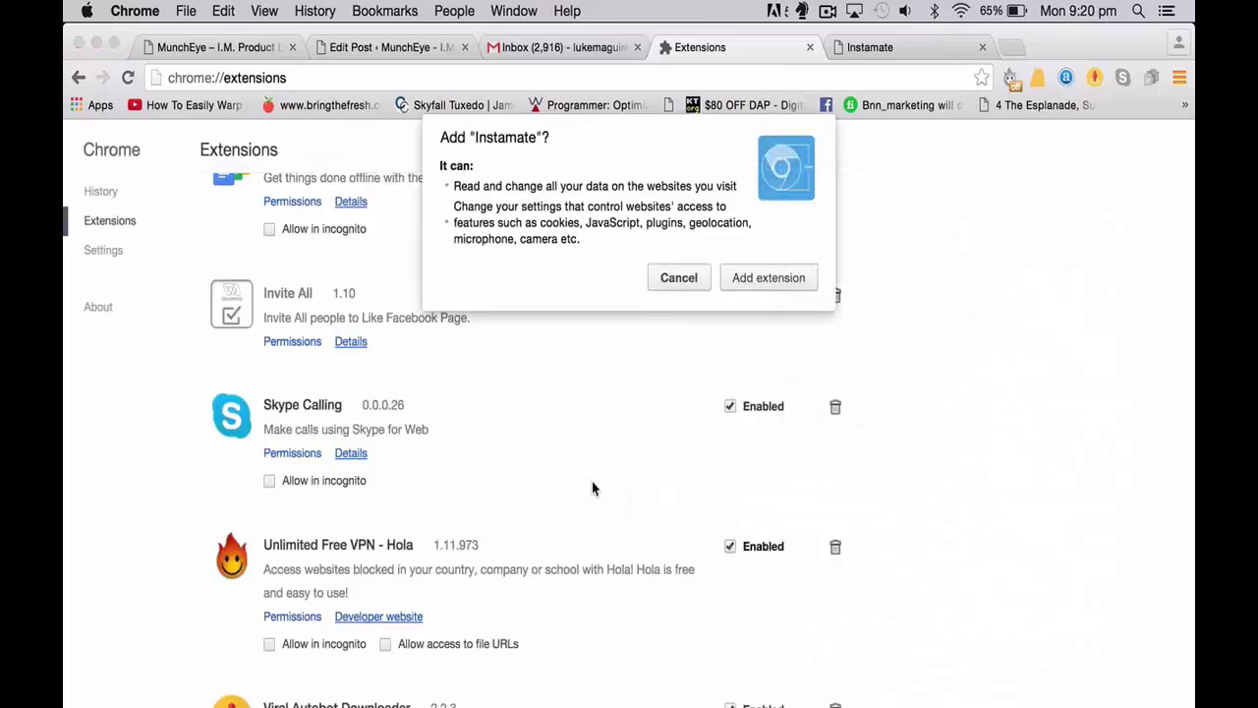
click(739, 281)
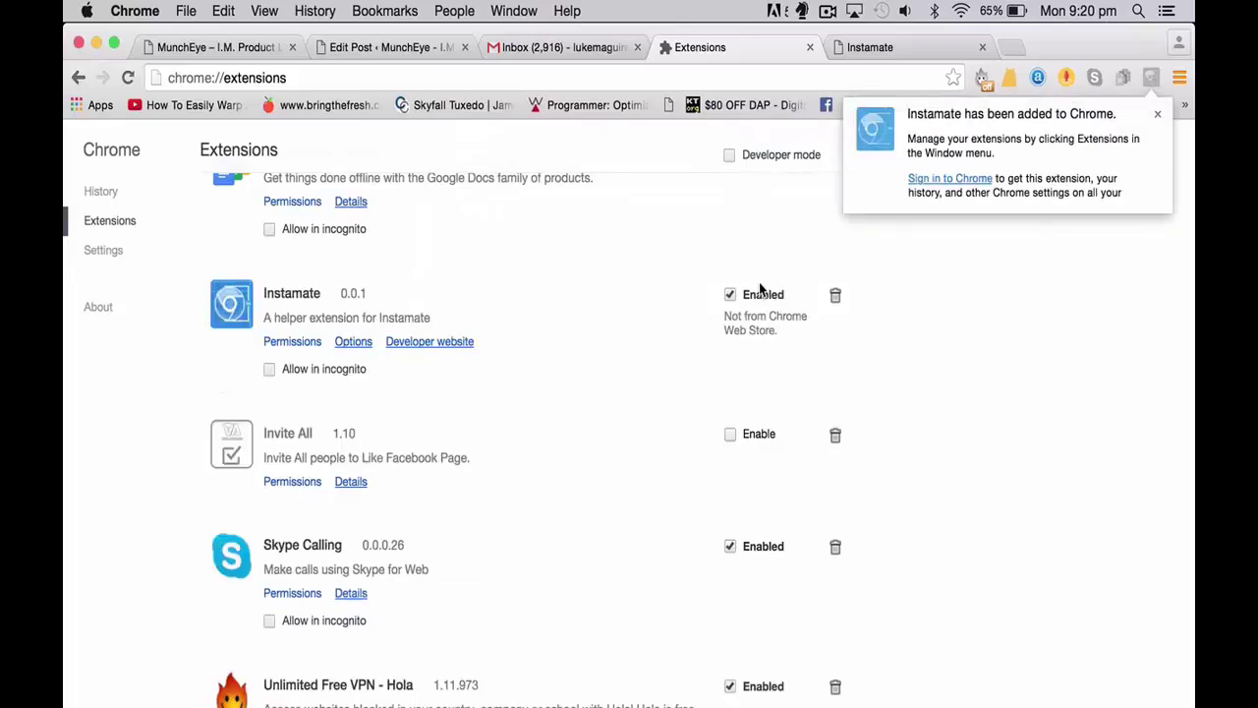
scroll(531, 527, down, 1)
scroll(529, 530, up, 1)
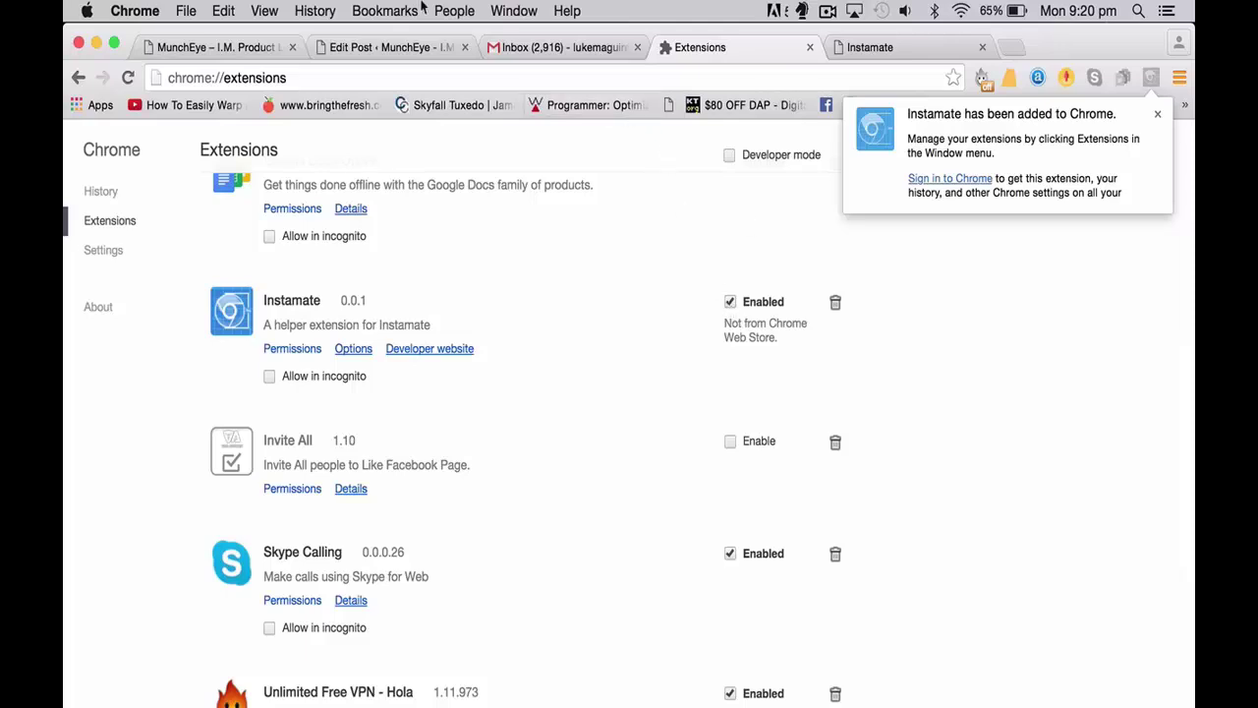
Load web.instamate.com and go to its Accounts page
click(421, 79)
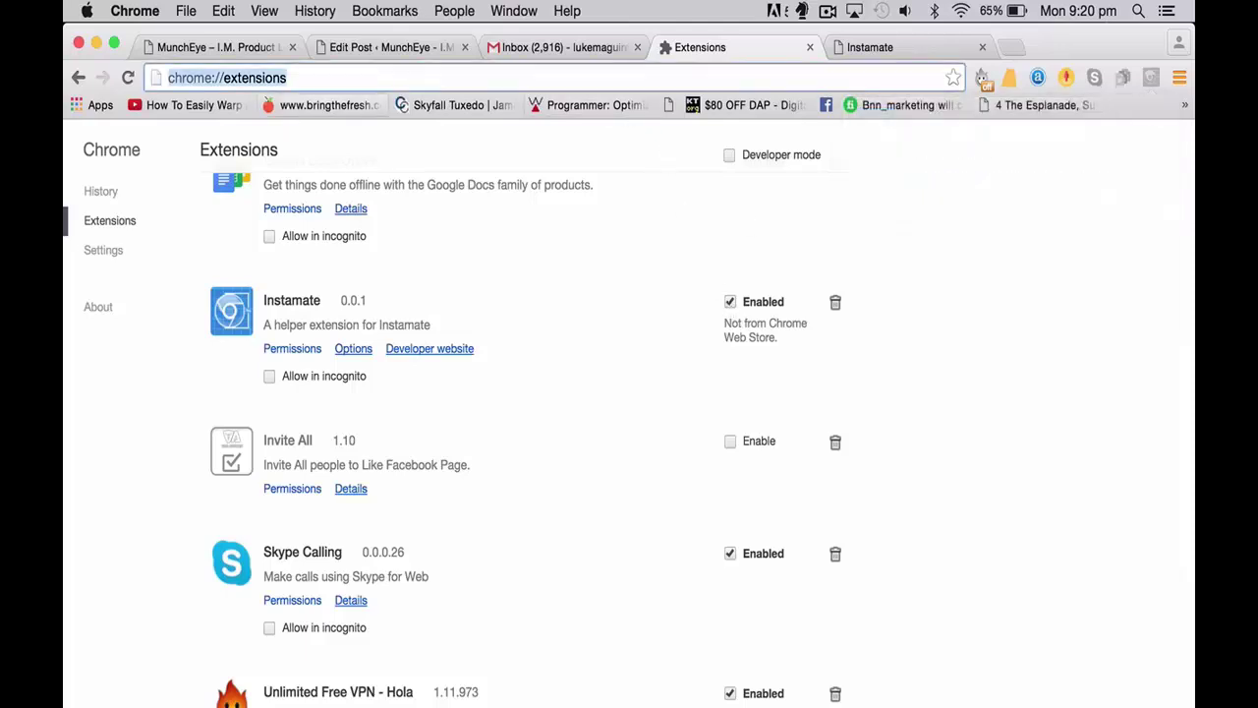
text(web.instamate.com)
key(Return)
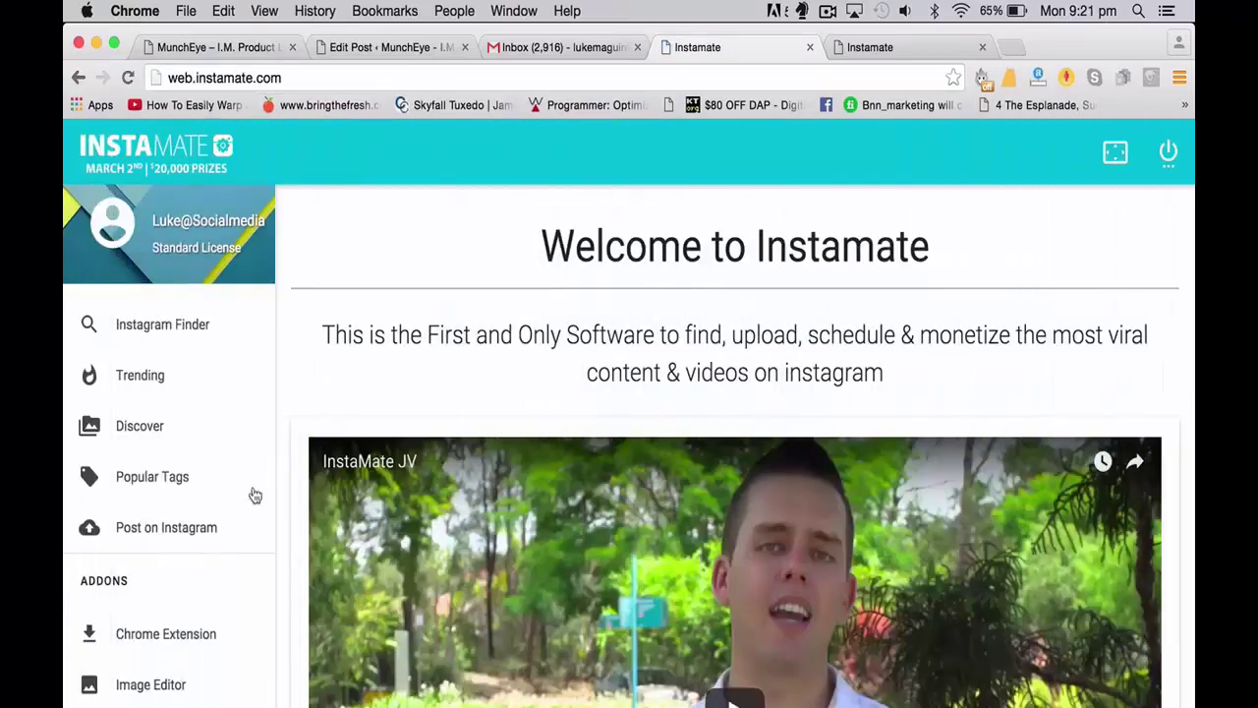
scroll(253, 493, down, 5)
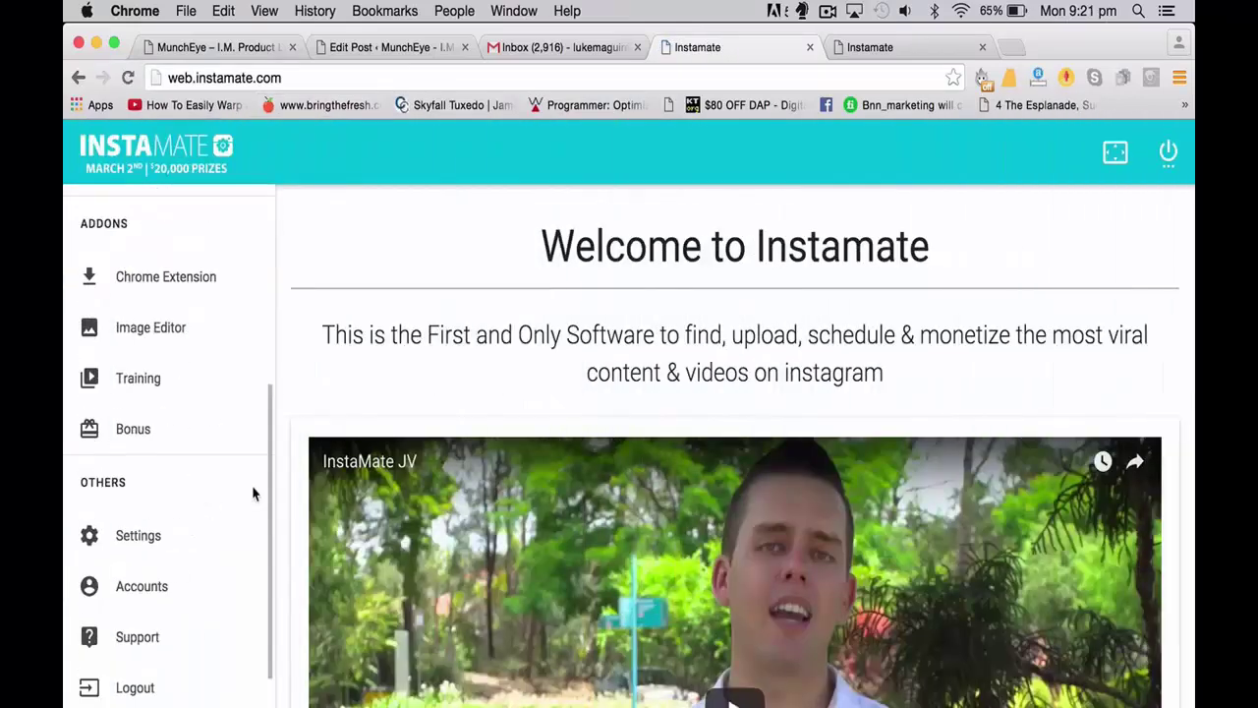
click(163, 604)
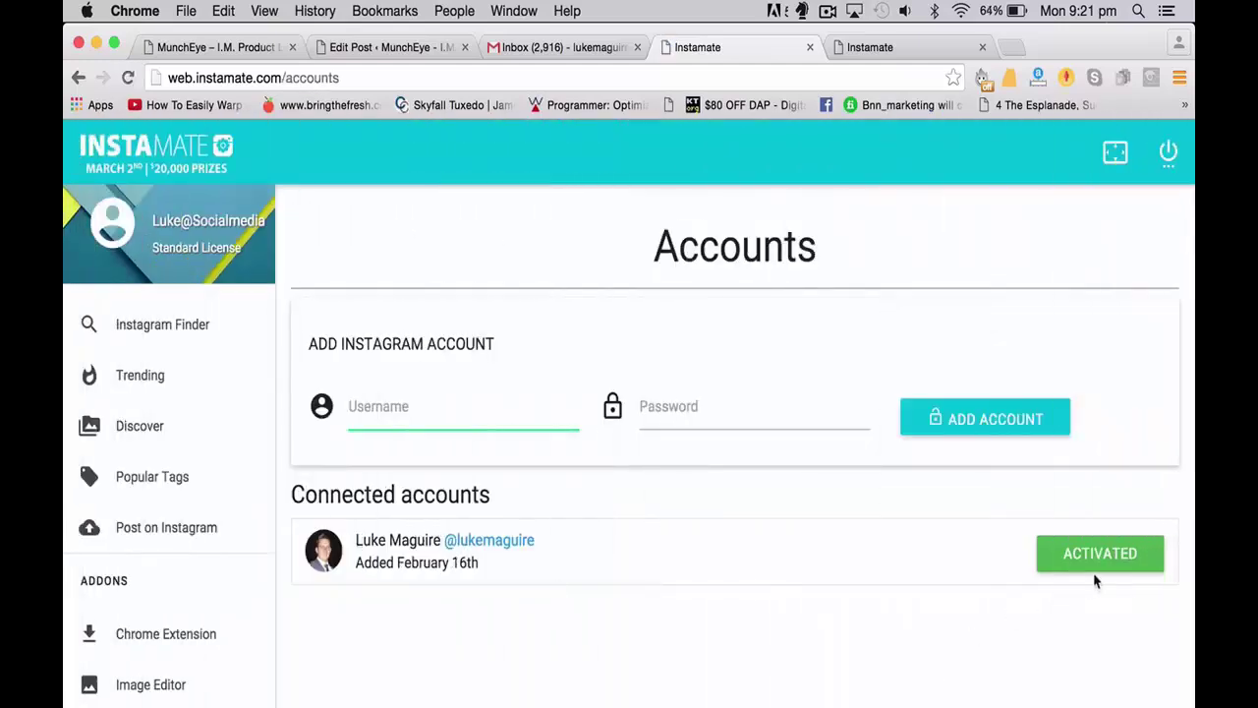
Add the Instagram account with its username and password, then dismiss the confirmation
click(419, 418)
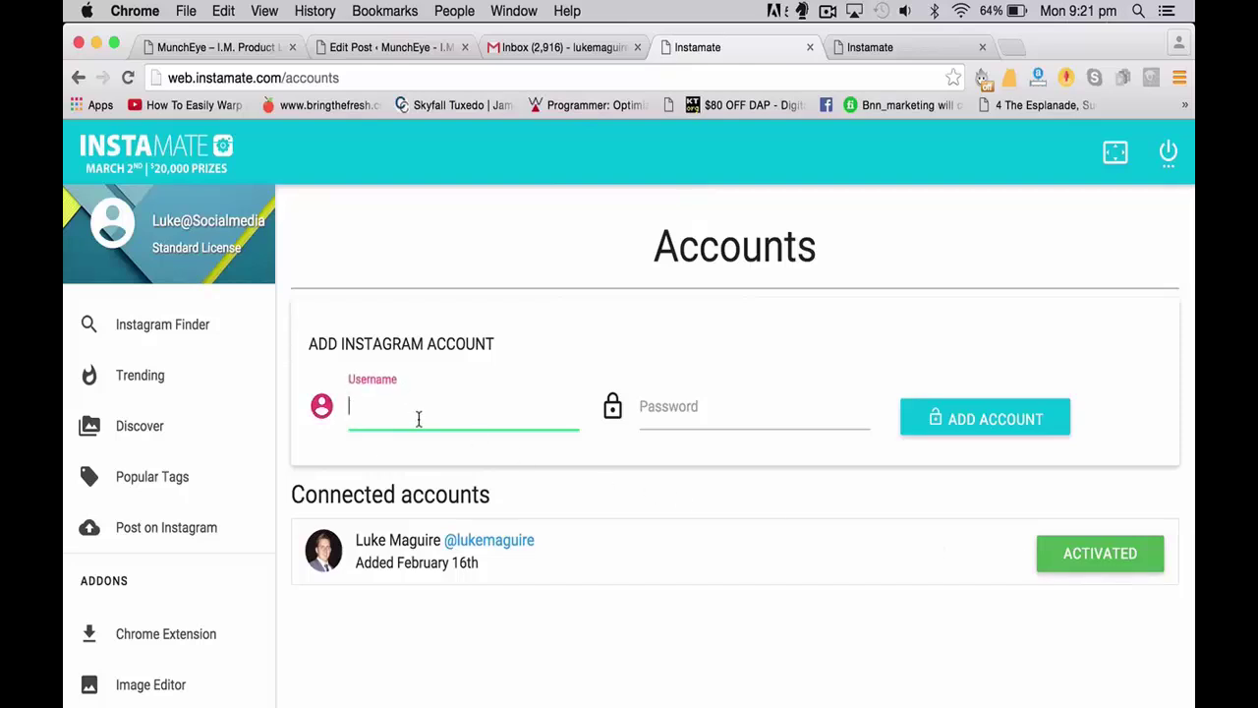
text(luke)
key(Down)
key(Return)
click(737, 406)
text(*******)
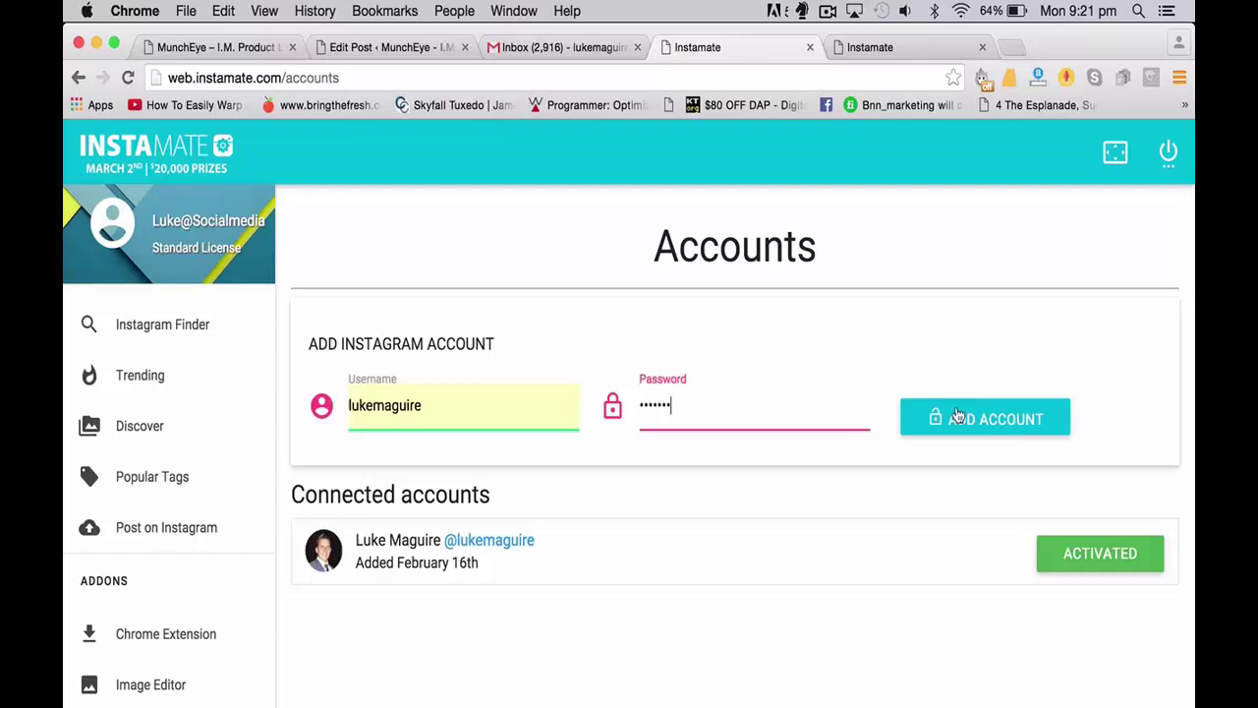
click(958, 417)
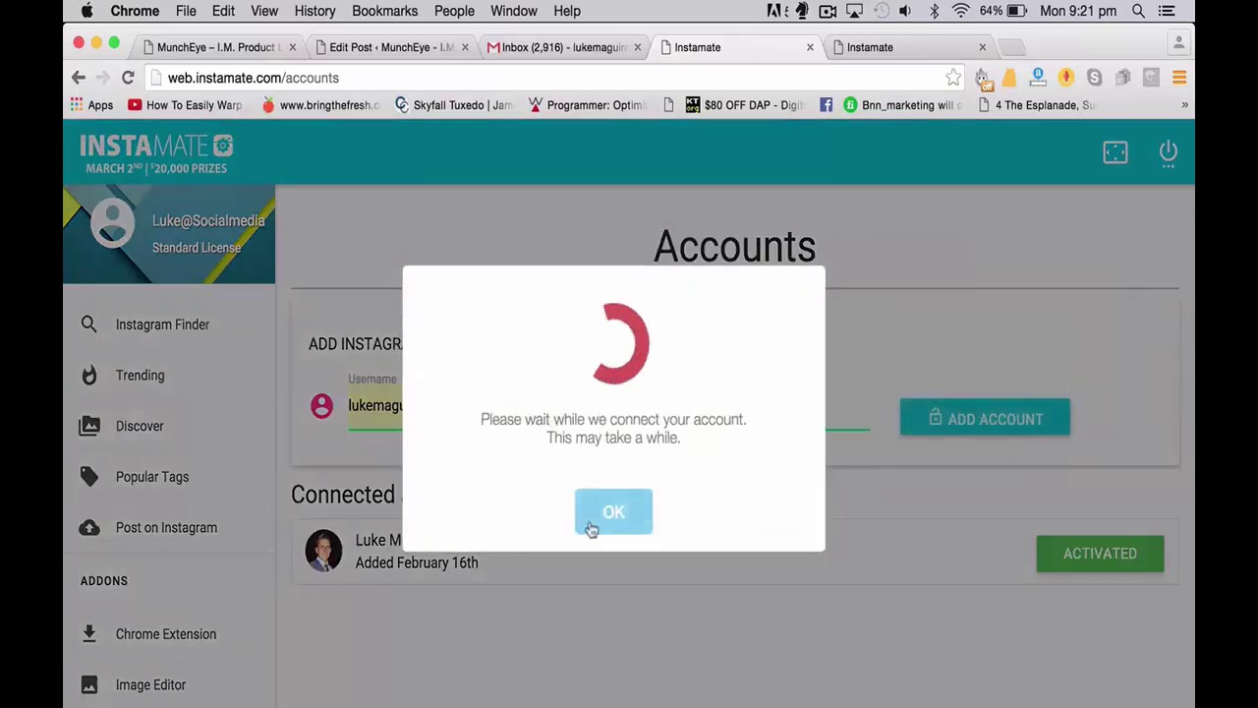
click(610, 547)
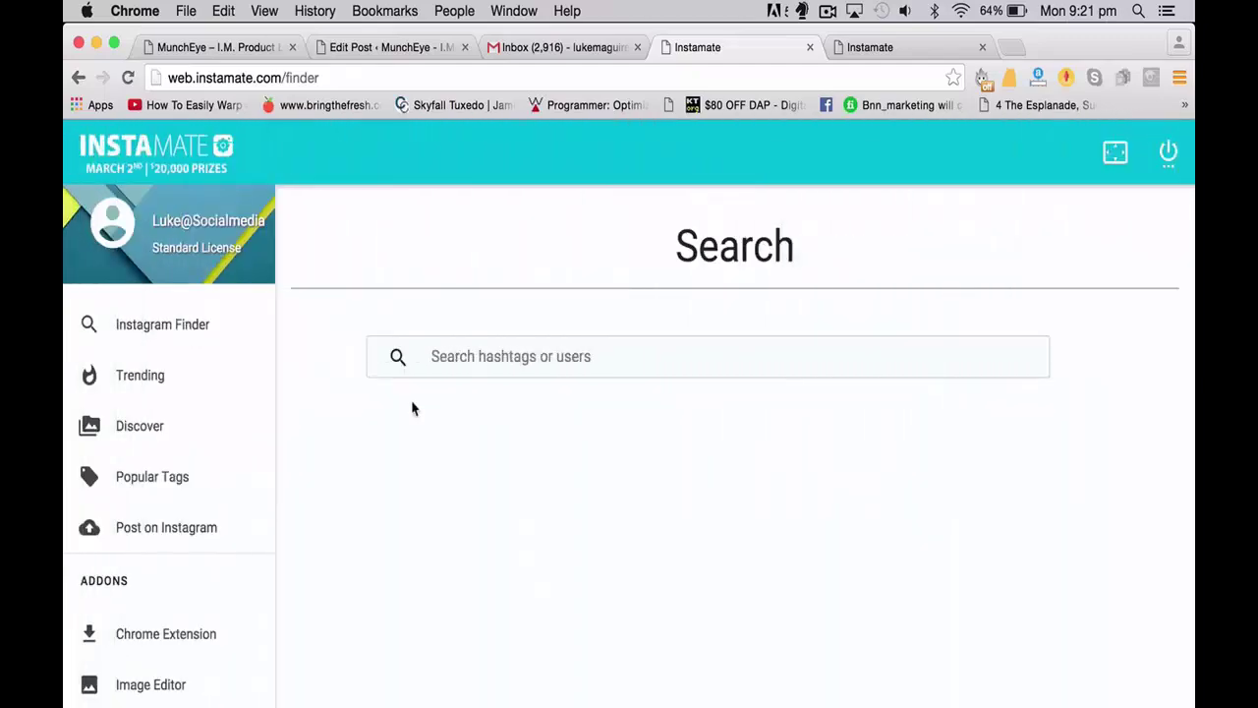
Load the account's instagram.com profile page in the second tab and scroll its posts
click(485, 360)
click(861, 47)
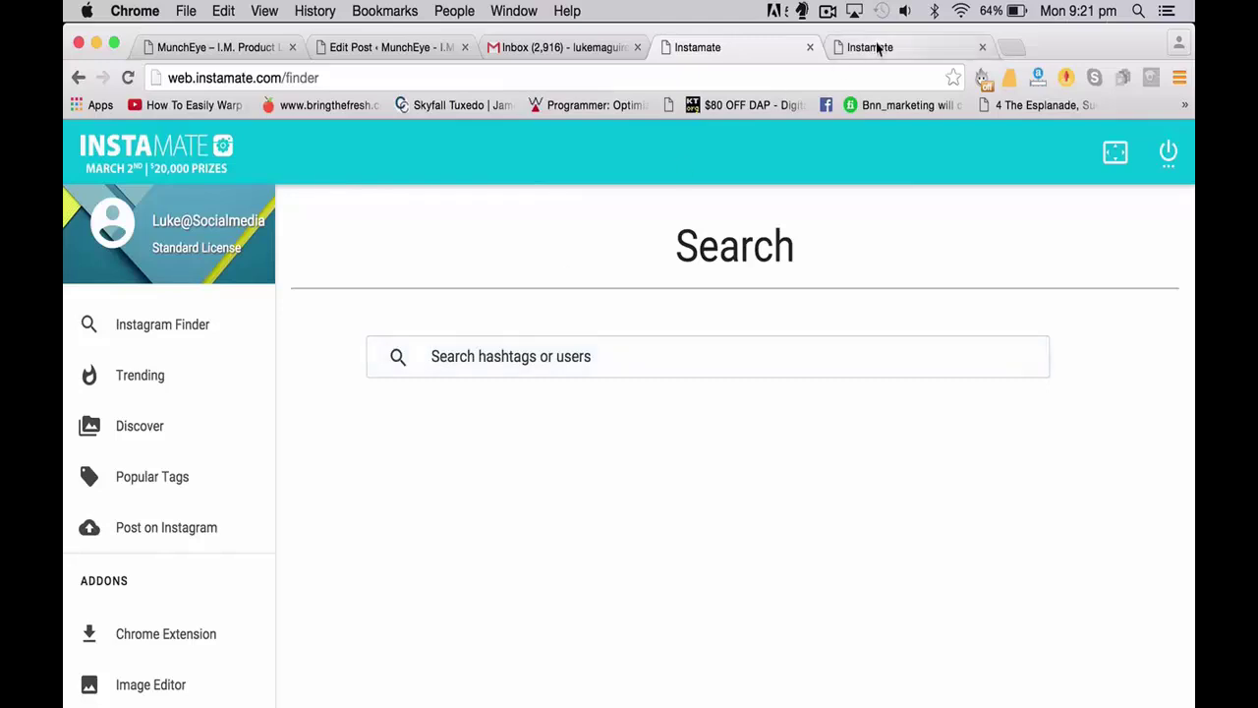
text(instamate.com/)
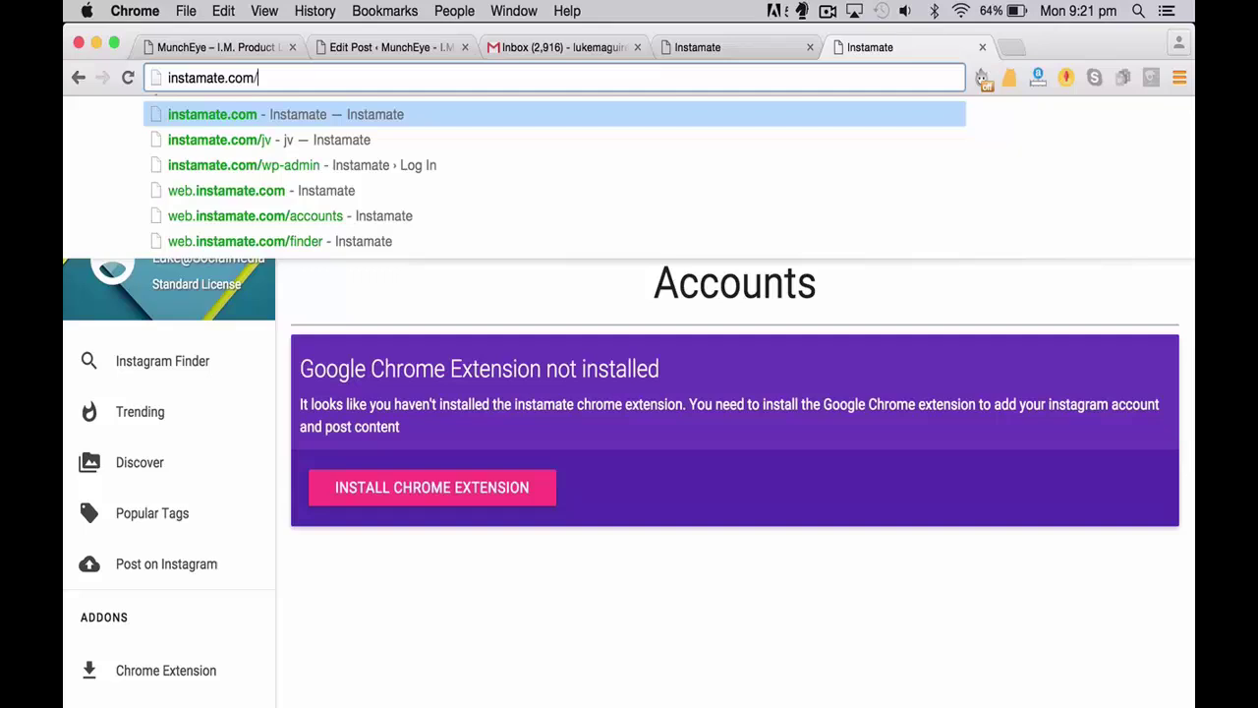
key(BackSpace)
key(BackSpace)
key(BackSpace)
key(BackSpace)
key(BackSpace)
key(BackSpace)
key(BackSpace)
key(BackSpace)
key(BackSpace)
text(gram.com/luke)
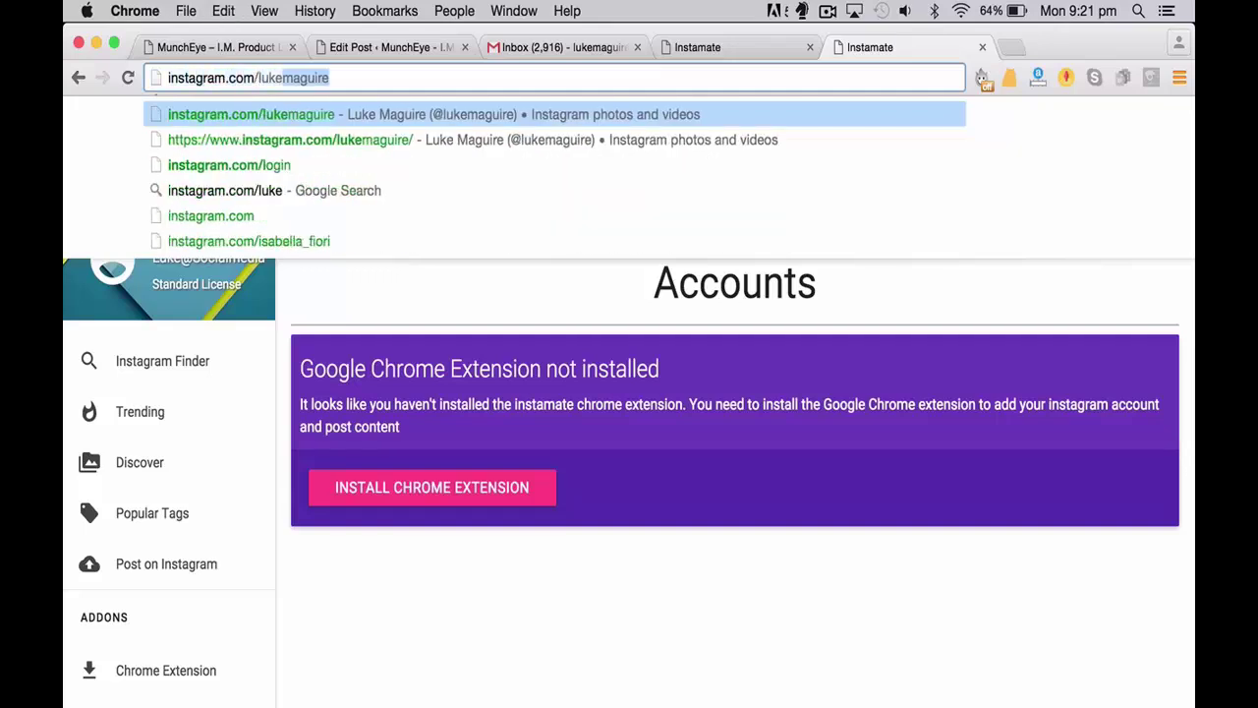
key(Return)
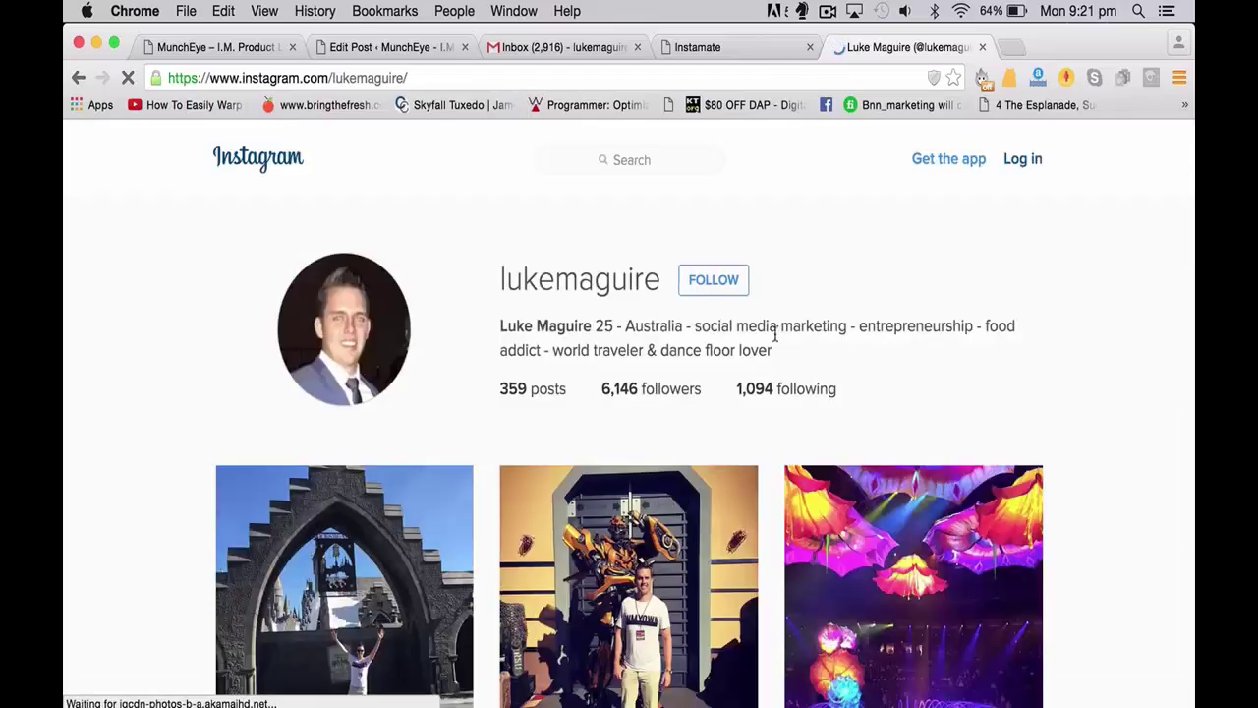
scroll(337, 412, down, 2)
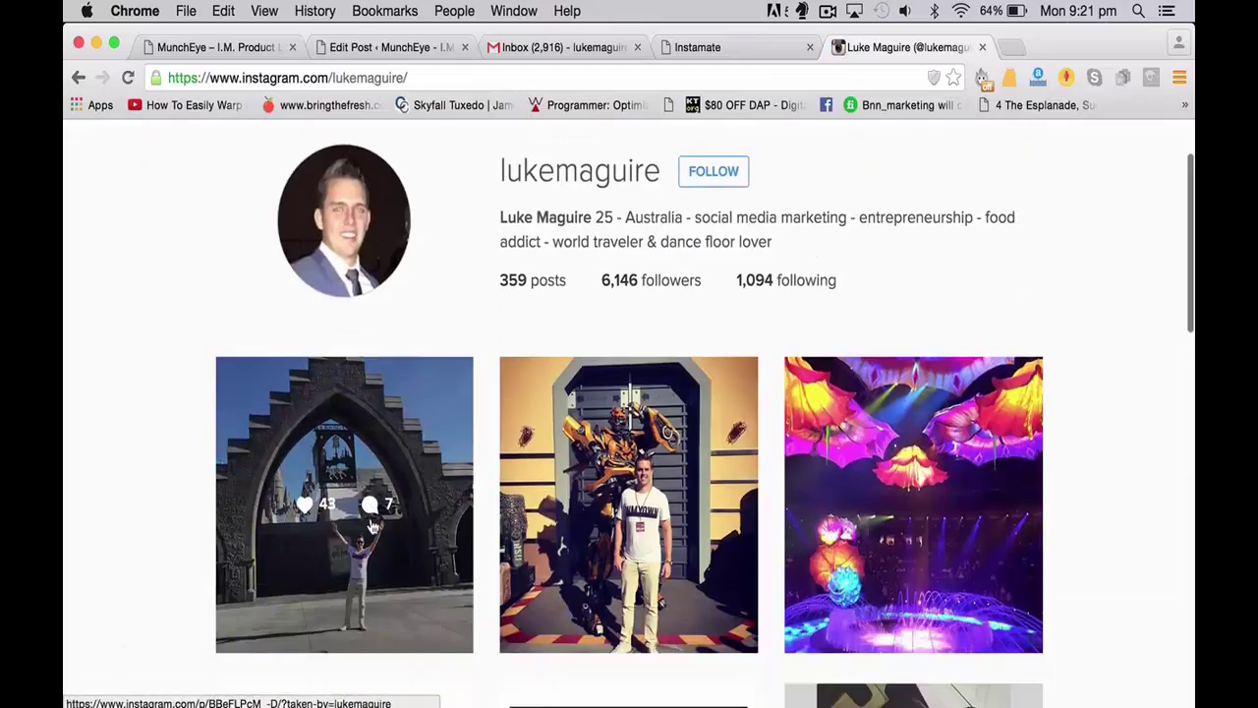
Search 'harrypotter' in the Instamate tab and scroll through matching accounts and hashtags
click(713, 50)
text(harry)
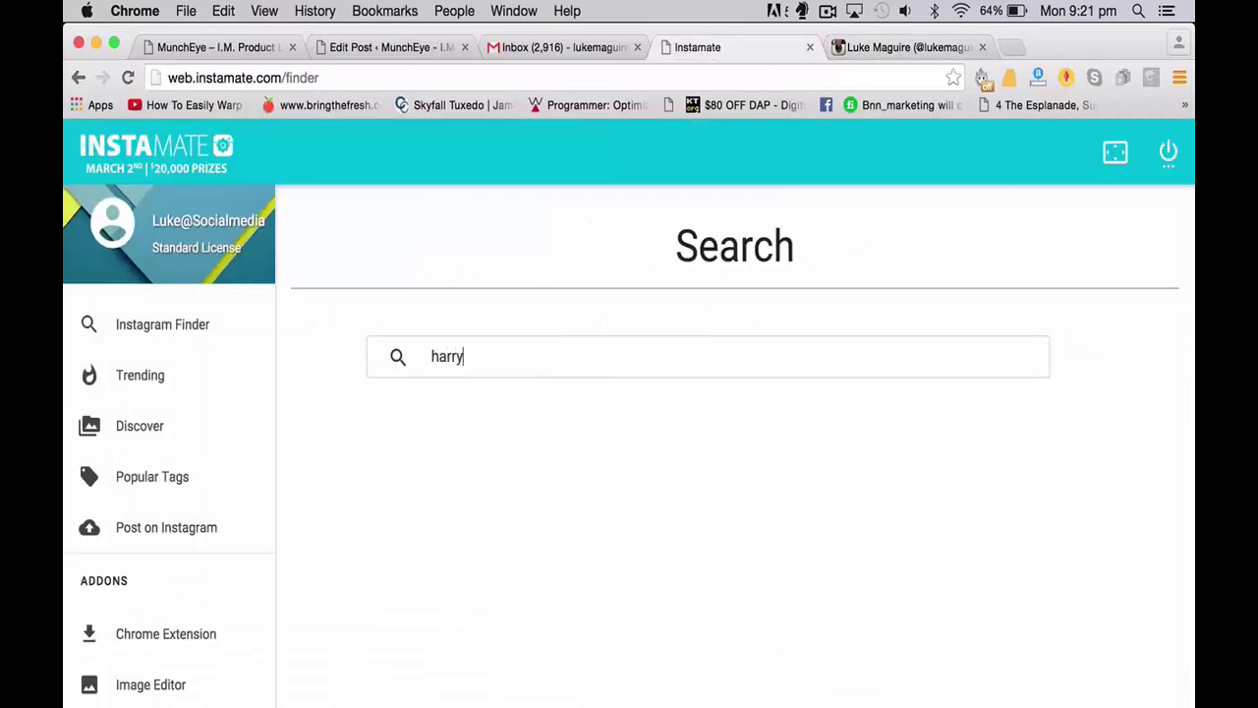
text(potter)
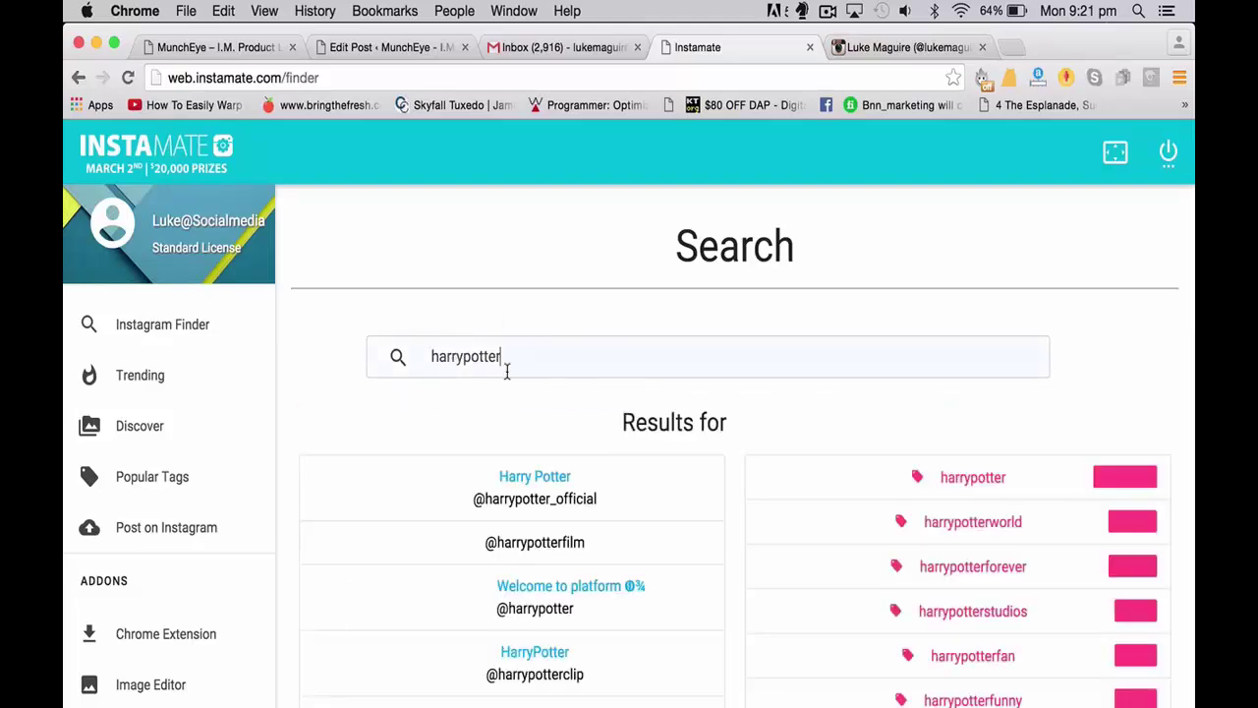
scroll(623, 511, down, 5)
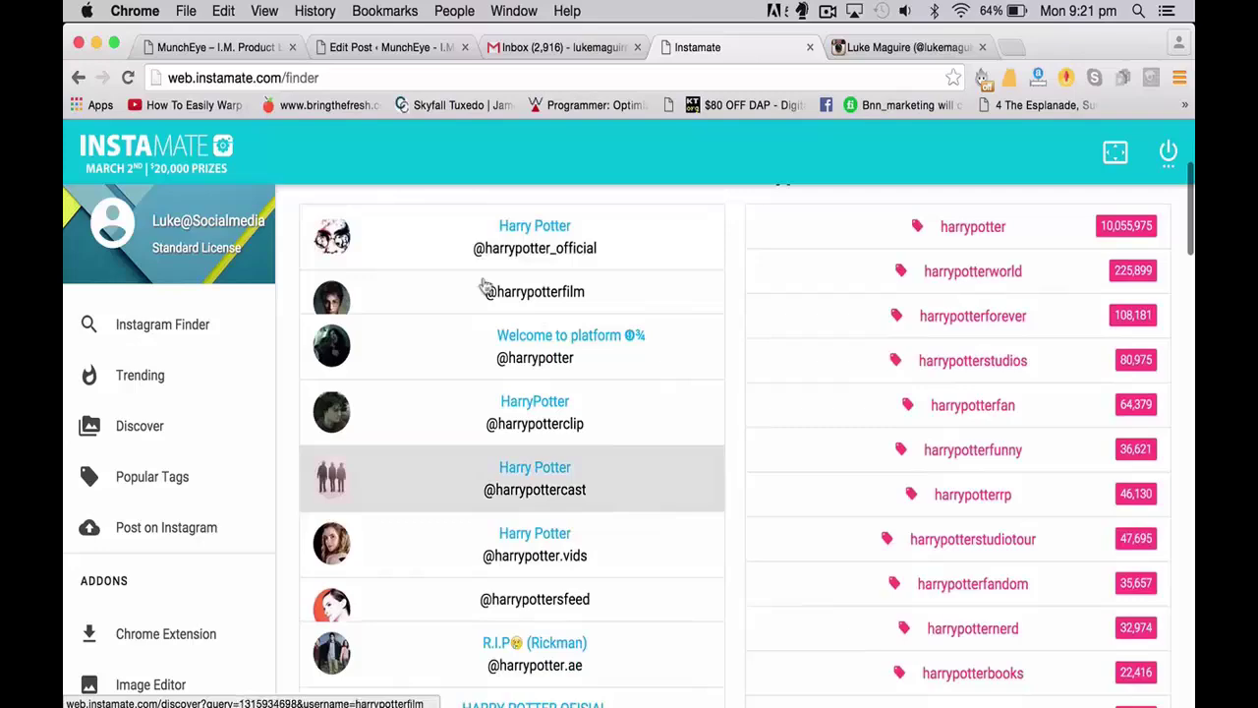
scroll(527, 495, down, 3)
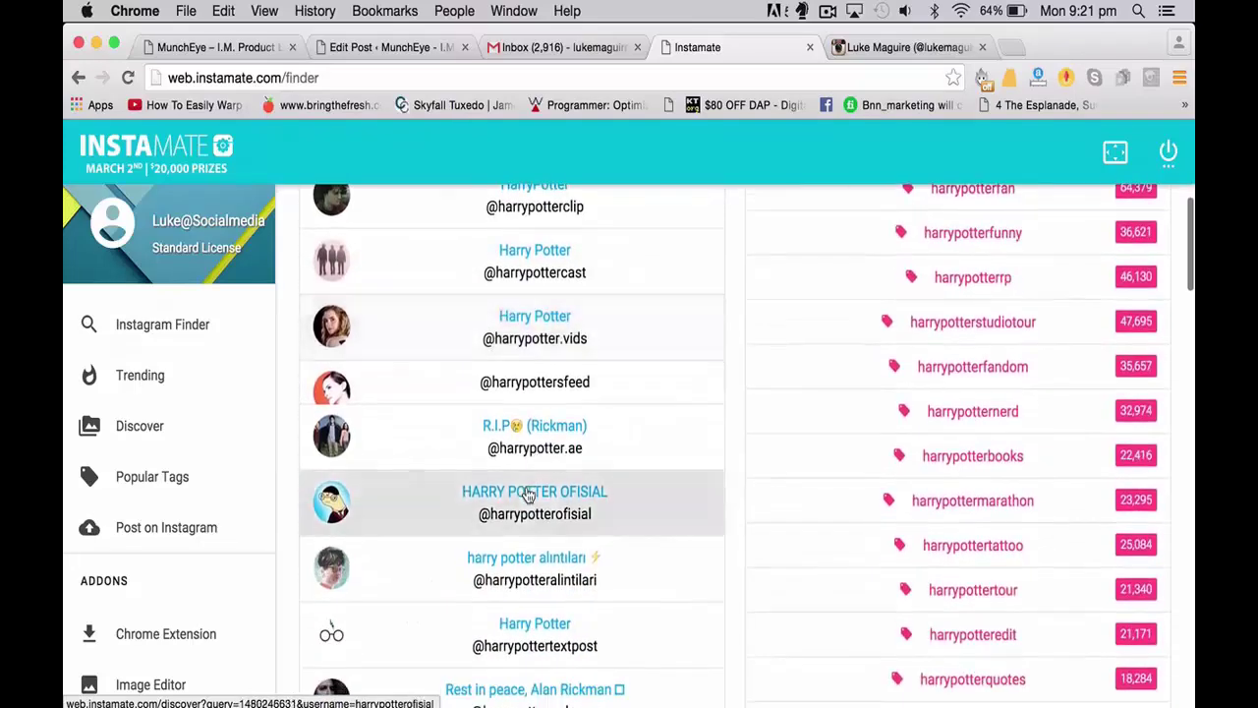
scroll(528, 494, up, 5)
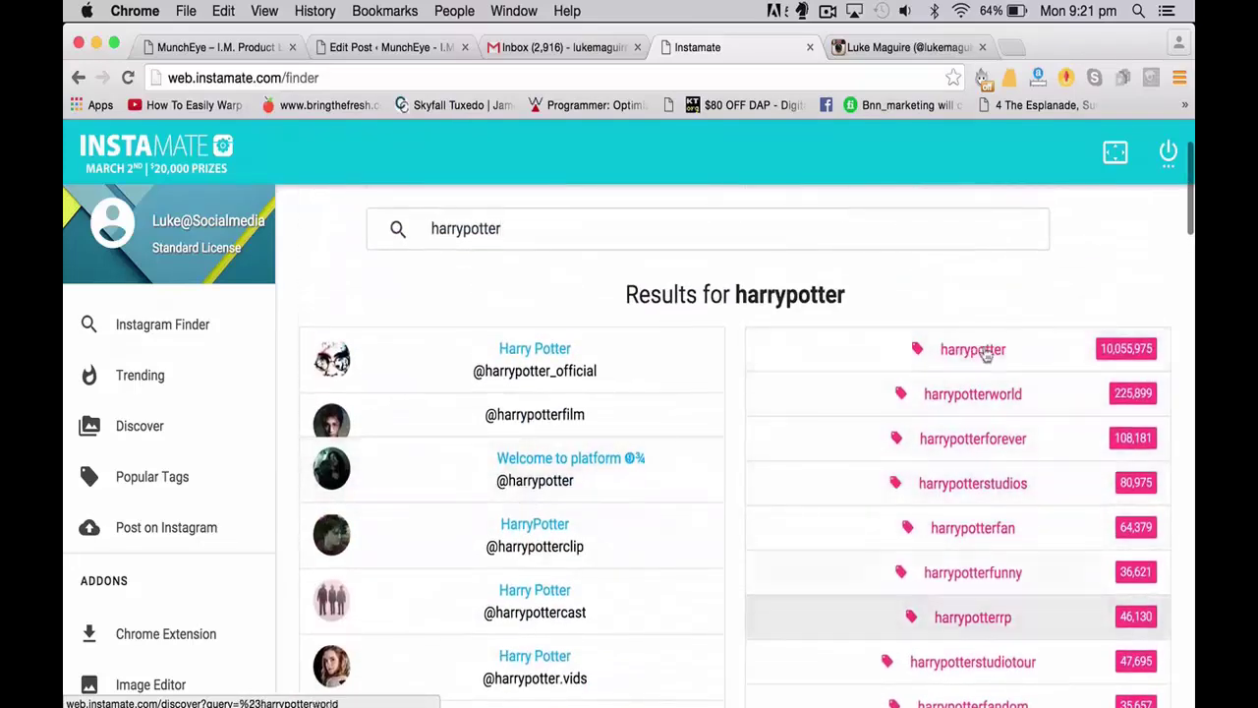
scroll(973, 339, down, 4)
scroll(968, 329, down, 15)
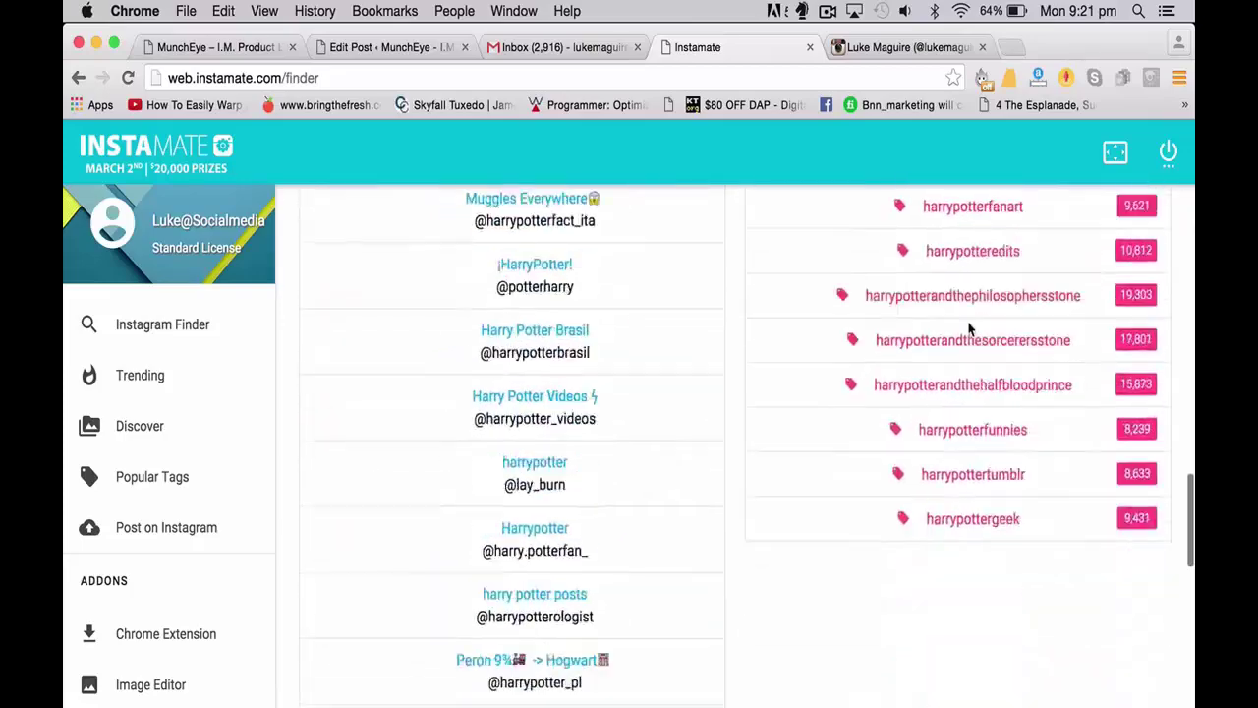
scroll(968, 330, up, 15)
scroll(968, 329, down, 4)
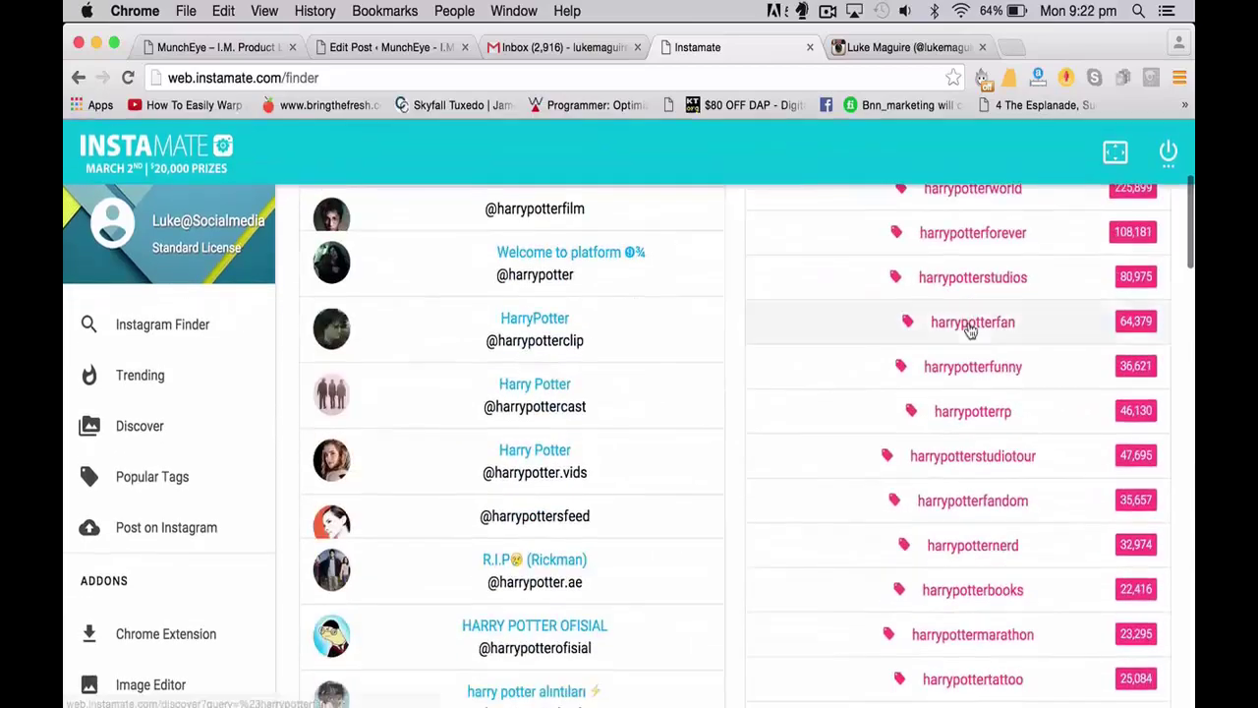
scroll(968, 329, up, 2)
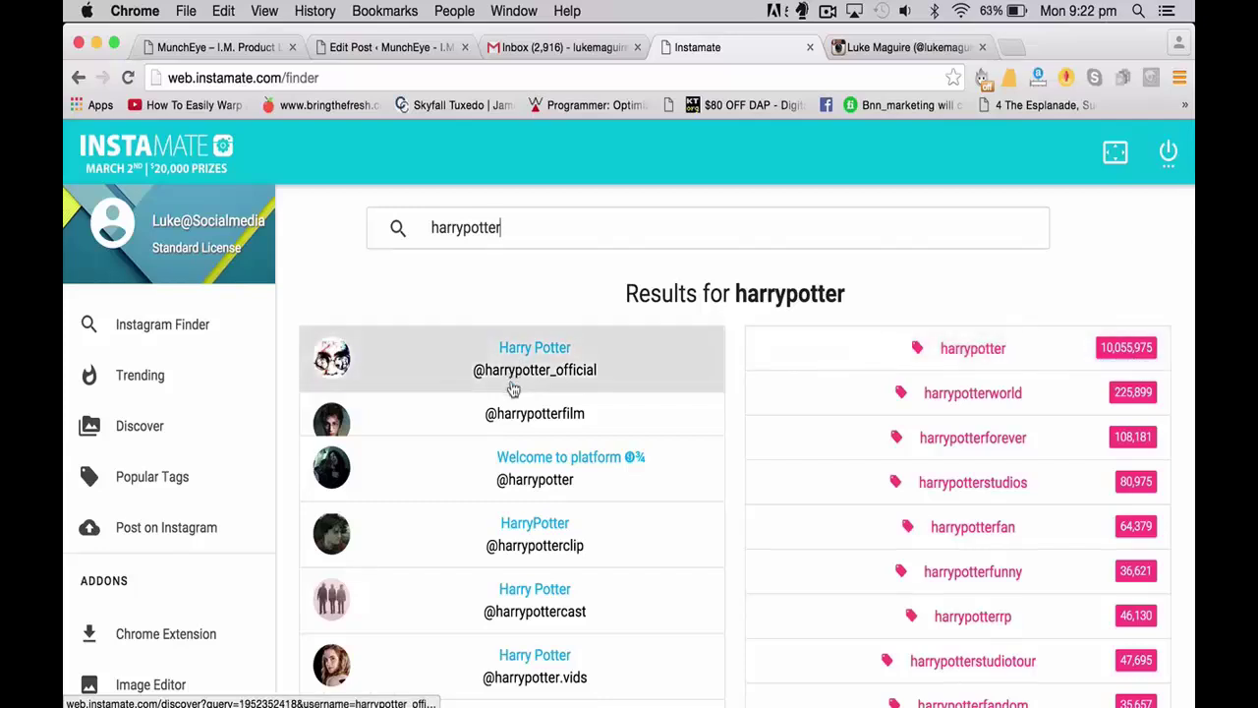
Open the harrypotter_official posts and download the first post and the HAHAHAHA post
click(560, 361)
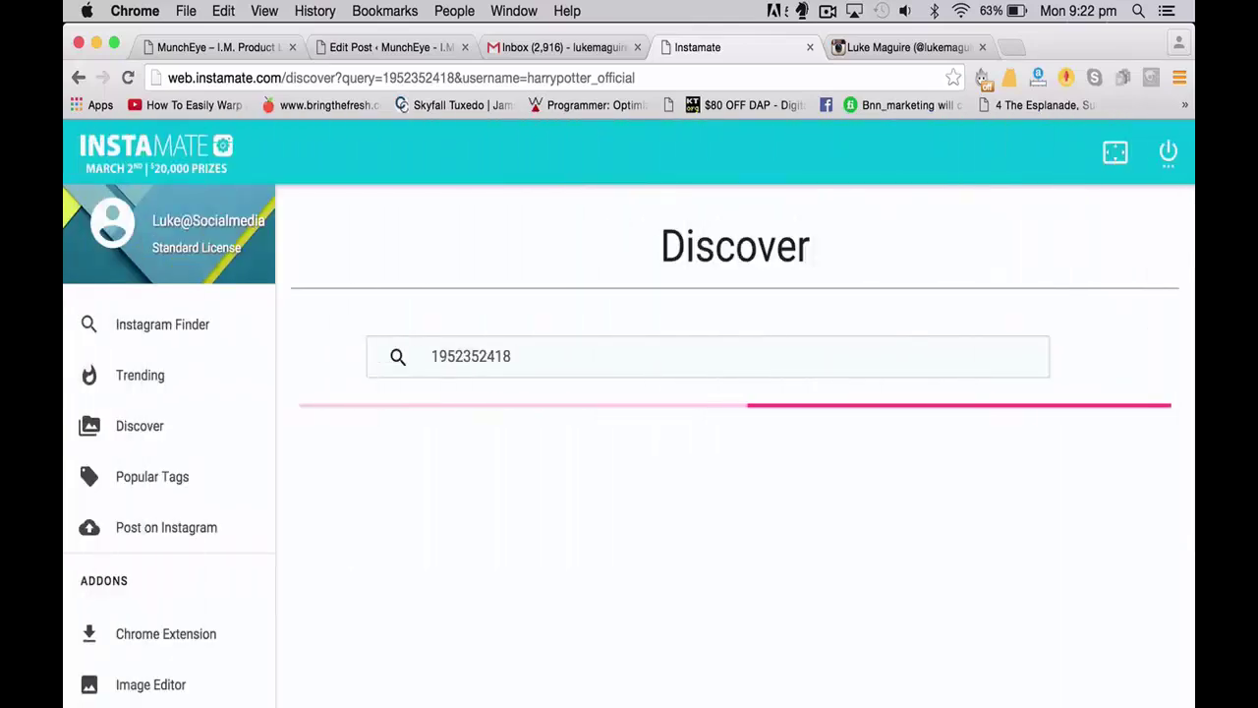
scroll(617, 497, down, 3)
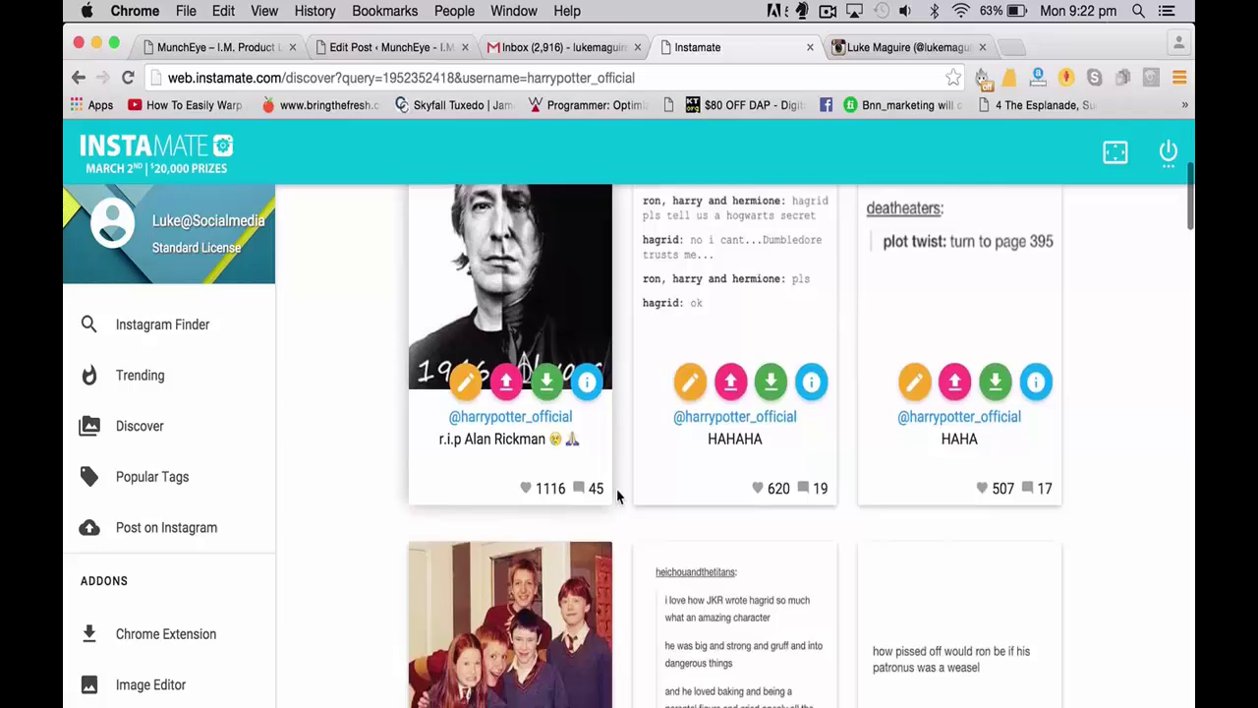
scroll(617, 497, up, 1)
scroll(617, 496, down, 2)
scroll(617, 496, up, 1)
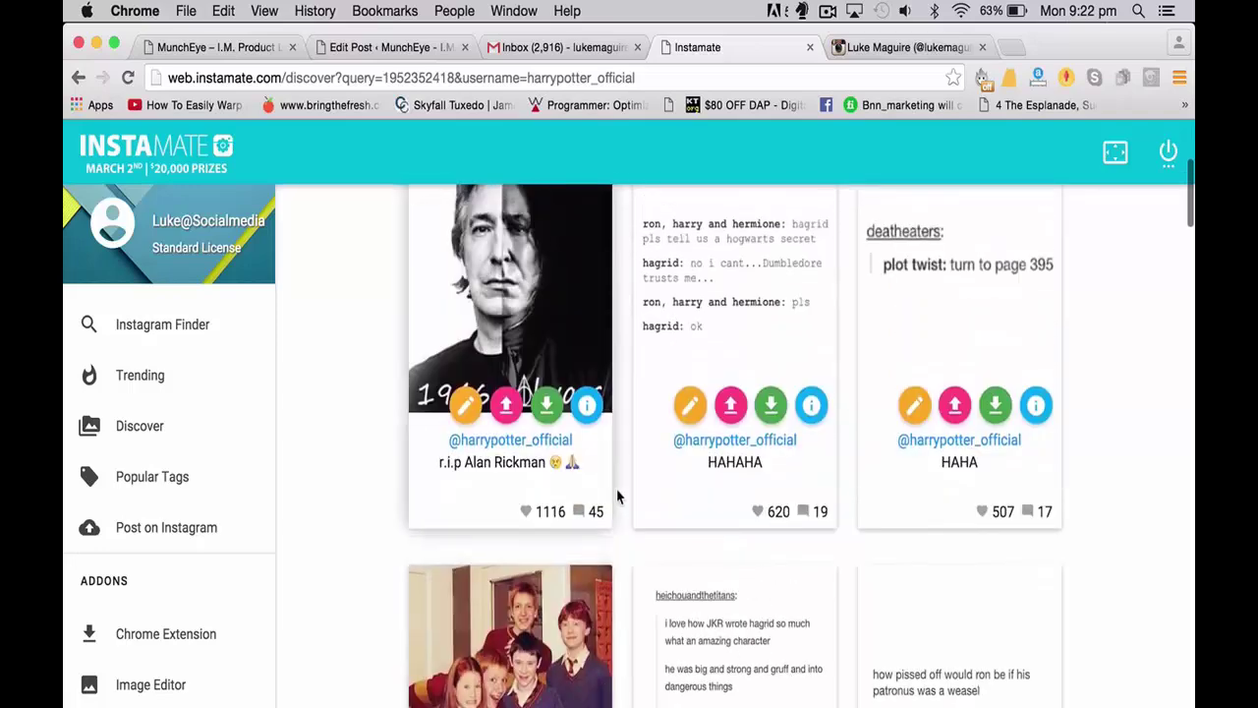
scroll(617, 496, down, 3)
click(548, 536)
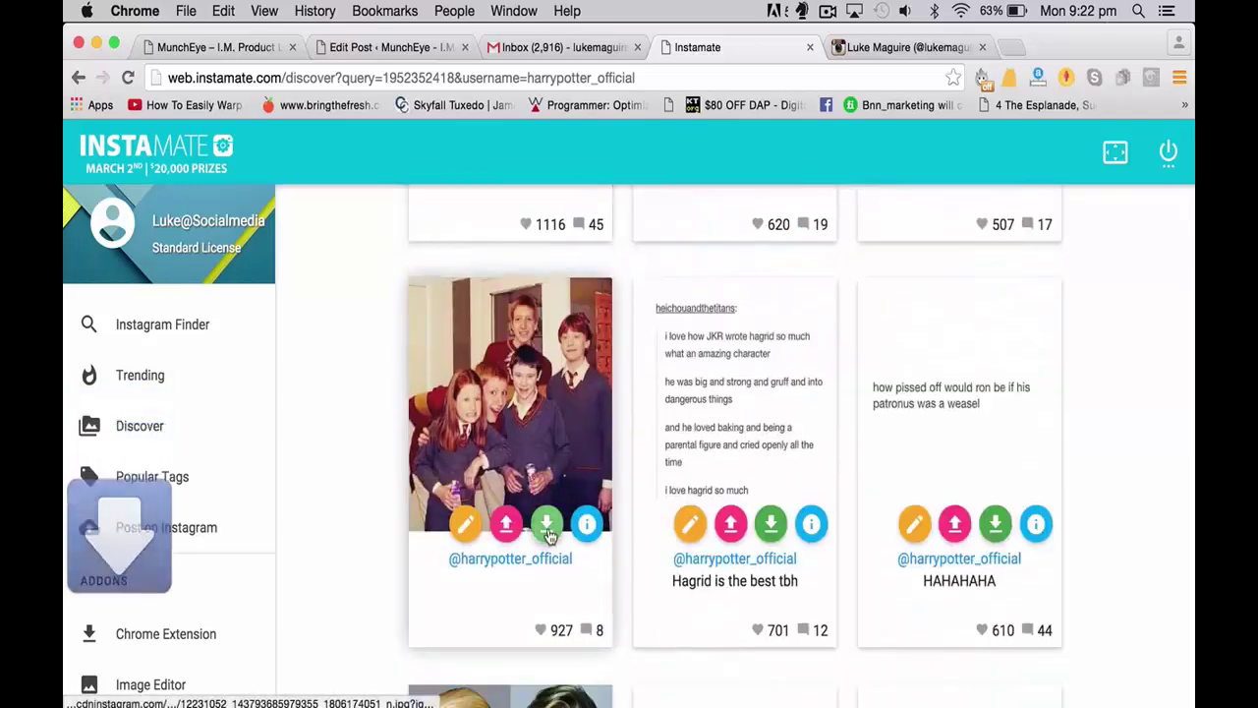
click(993, 521)
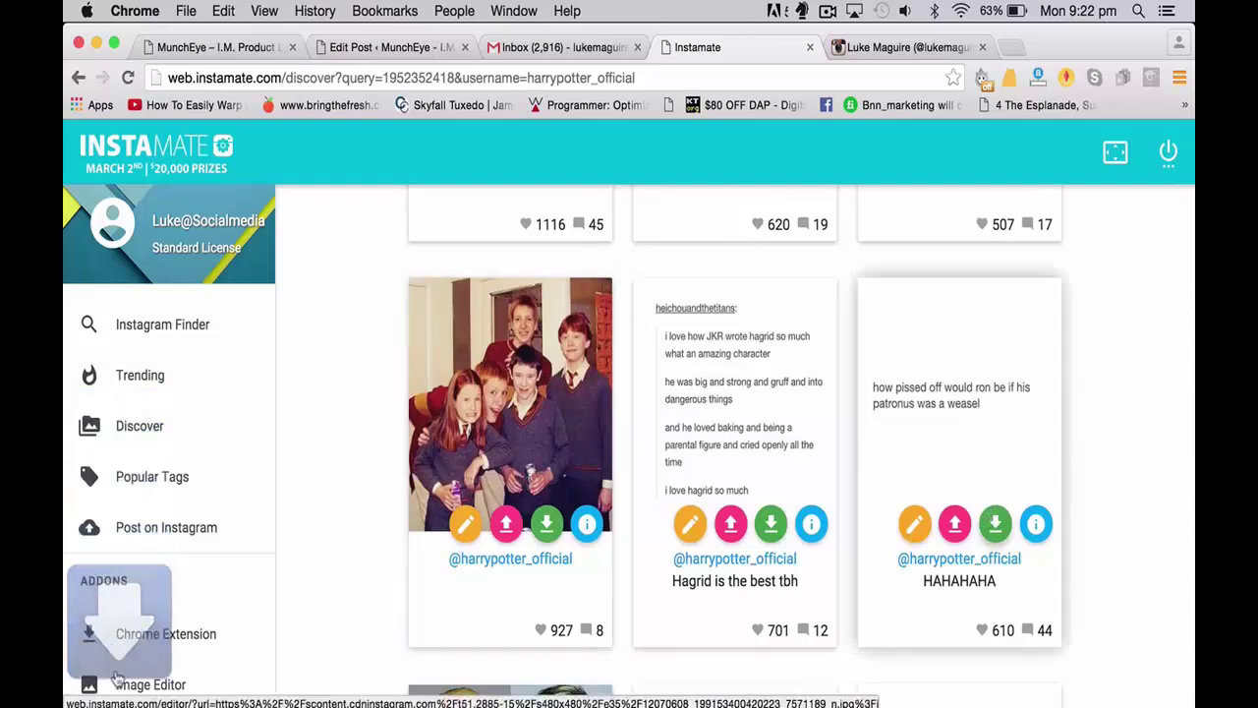
View and close details for the HAHAHAHA, Hagrid, group photo and Alan Rickman posts
click(1037, 526)
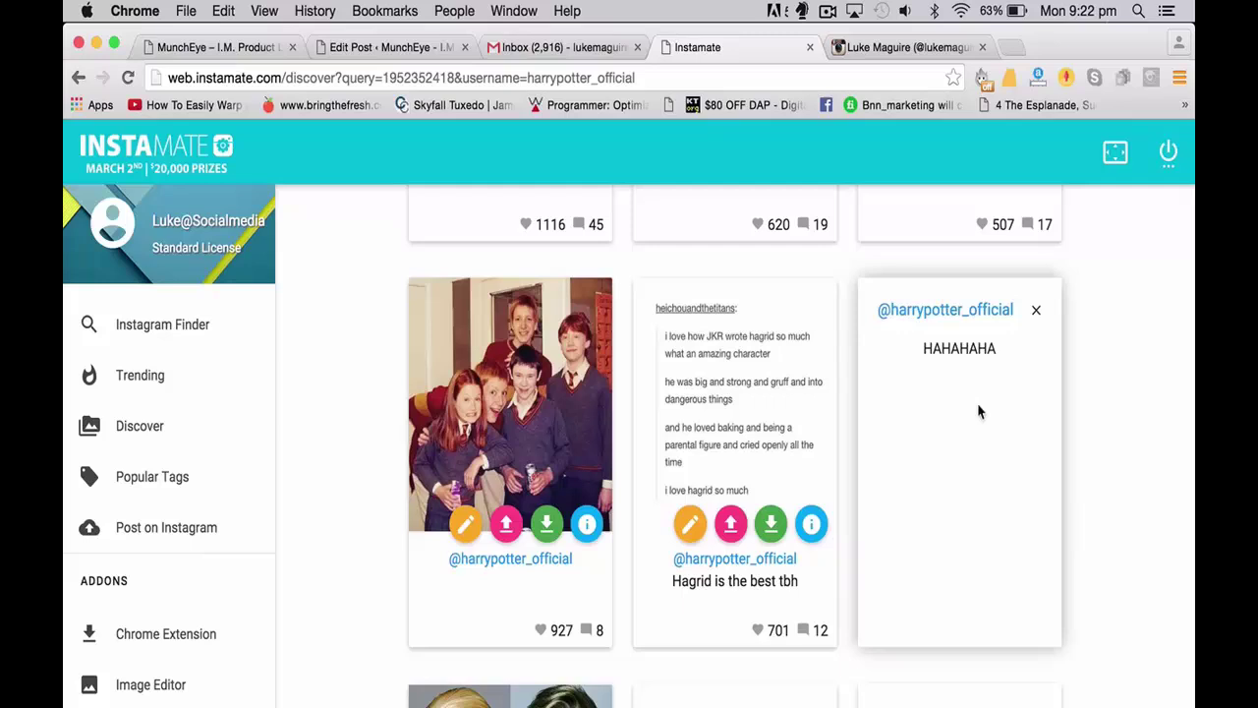
click(1037, 313)
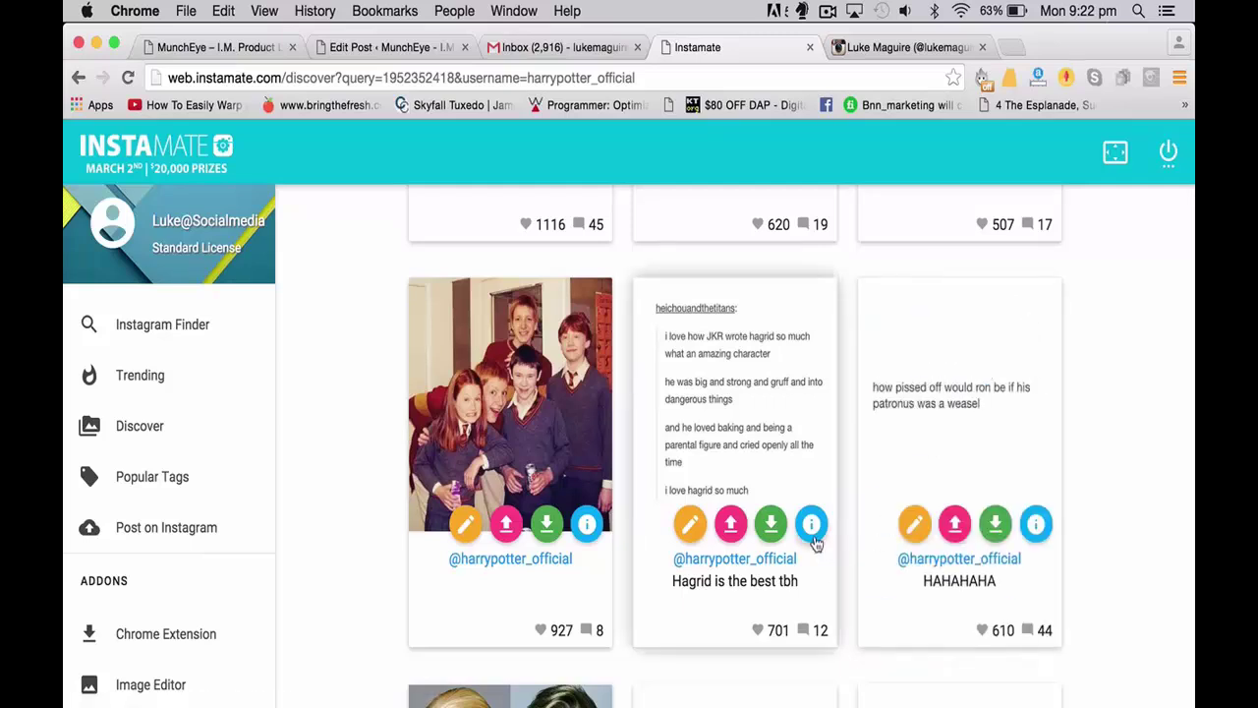
click(811, 524)
click(813, 309)
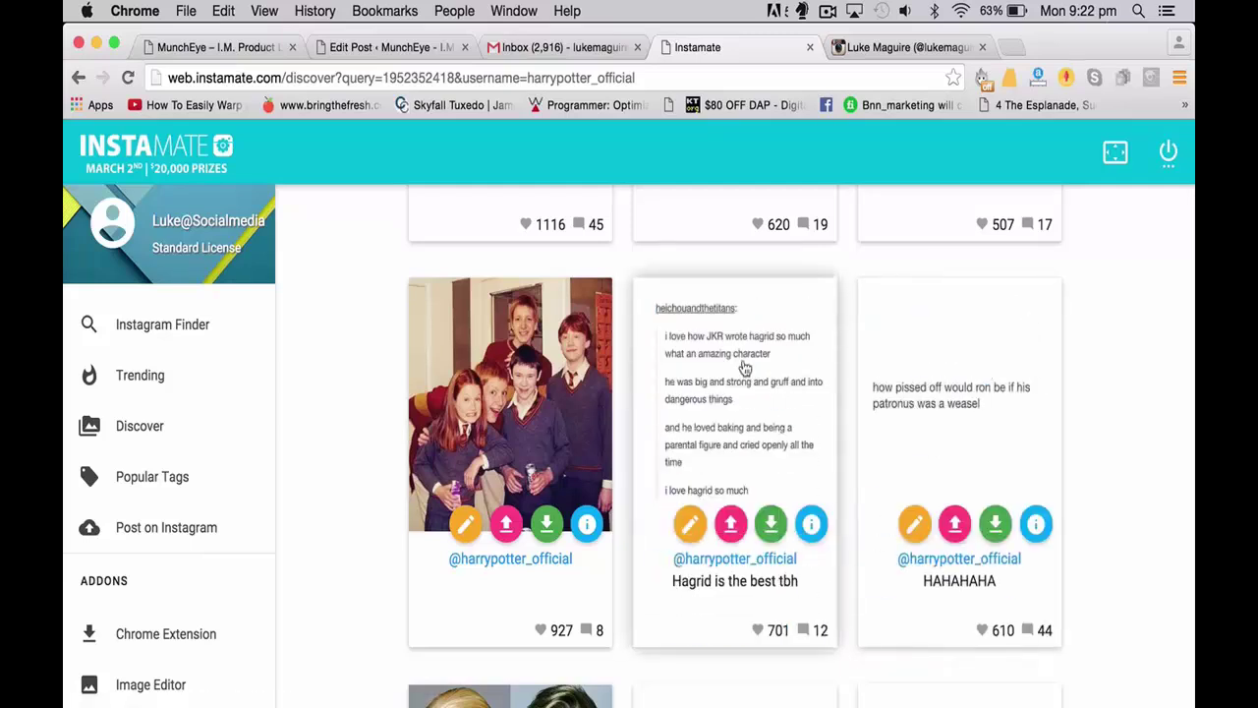
click(586, 524)
click(587, 309)
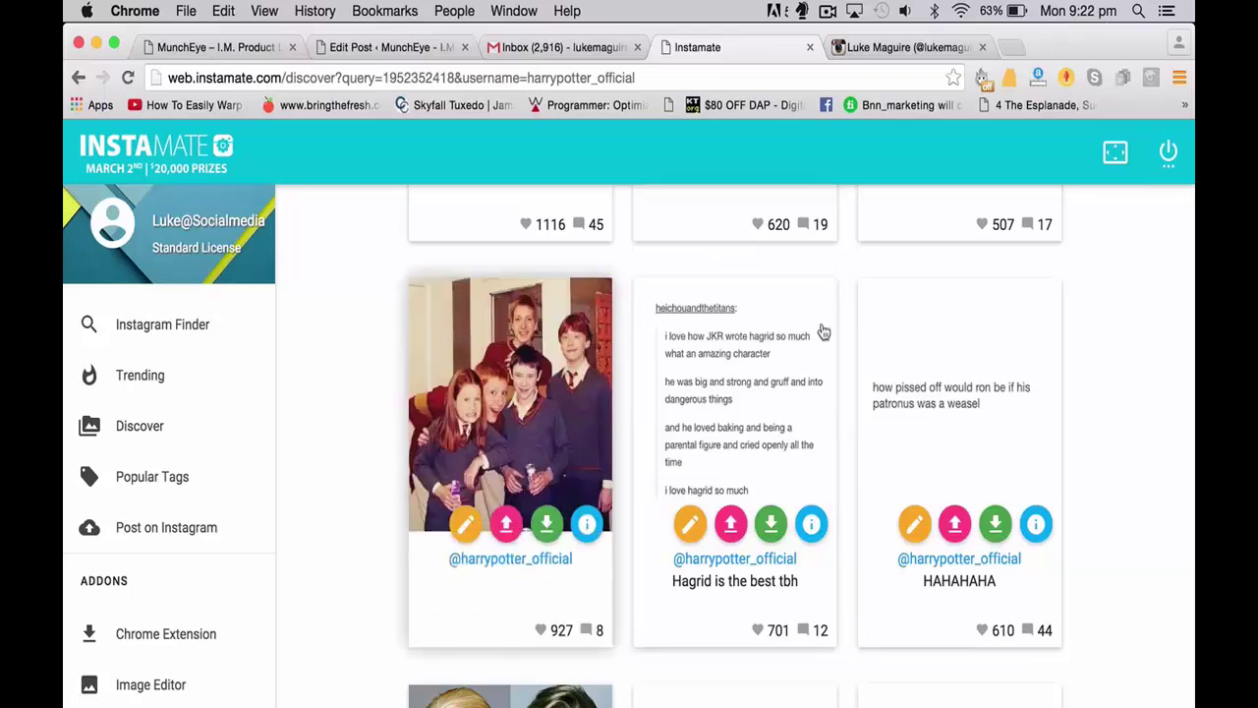
scroll(671, 410, up, 3)
click(586, 382)
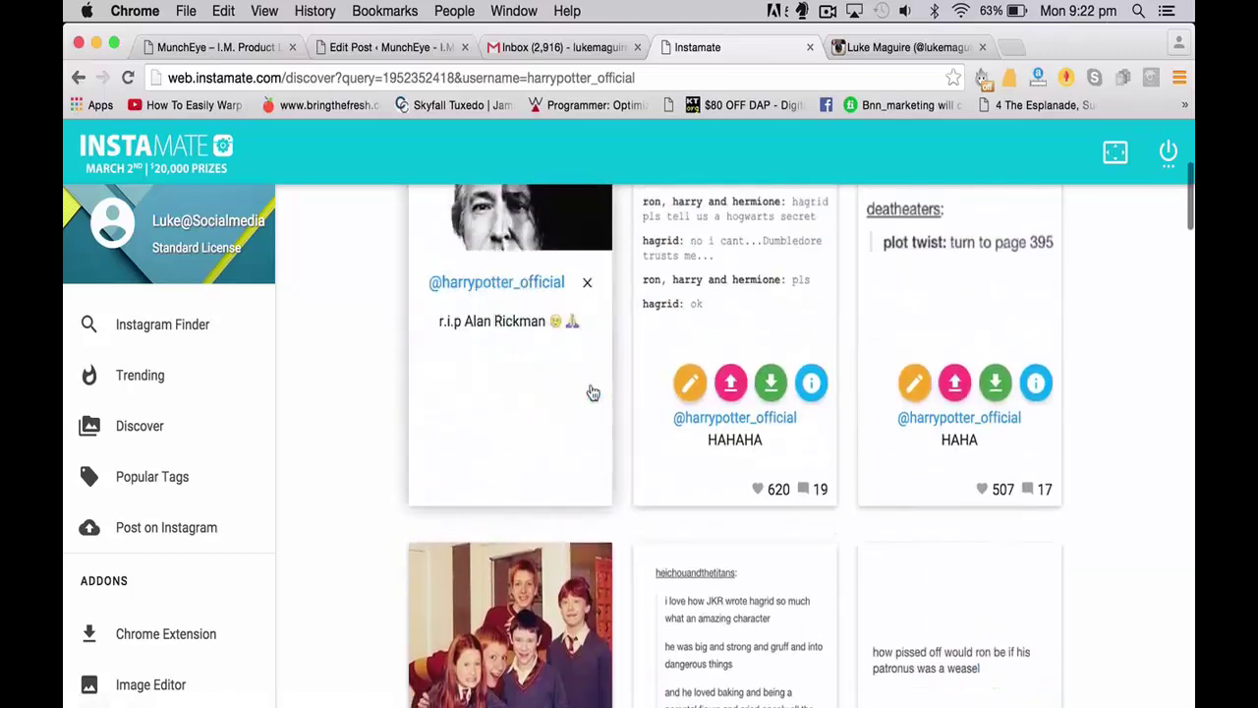
scroll(619, 246, up, 1)
scroll(616, 244, up, 1)
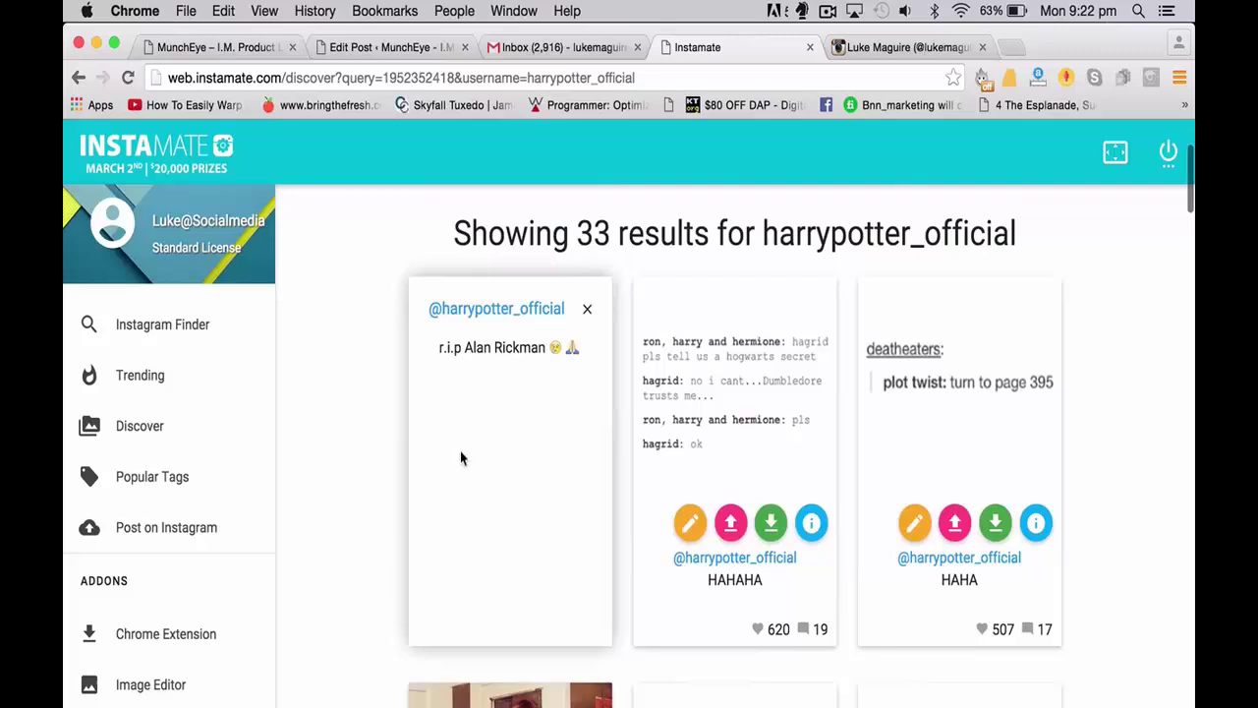
click(586, 312)
scroll(845, 416, down, 3)
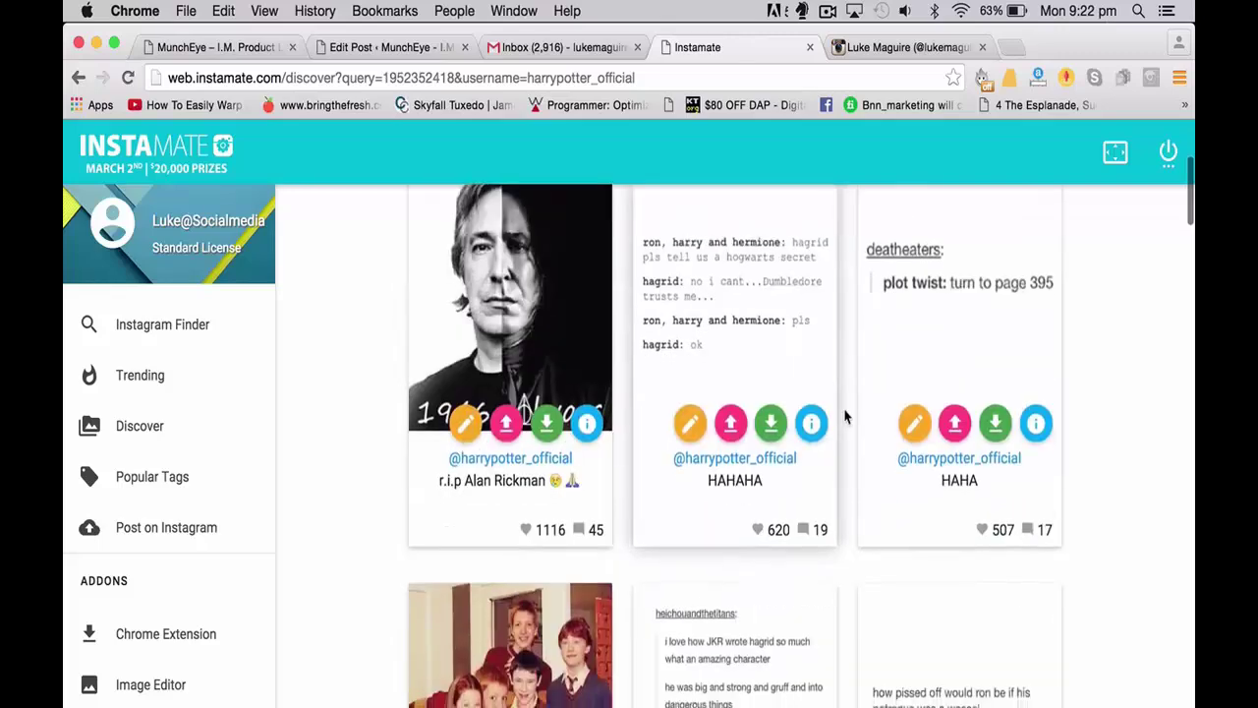
scroll(845, 416, down, 7)
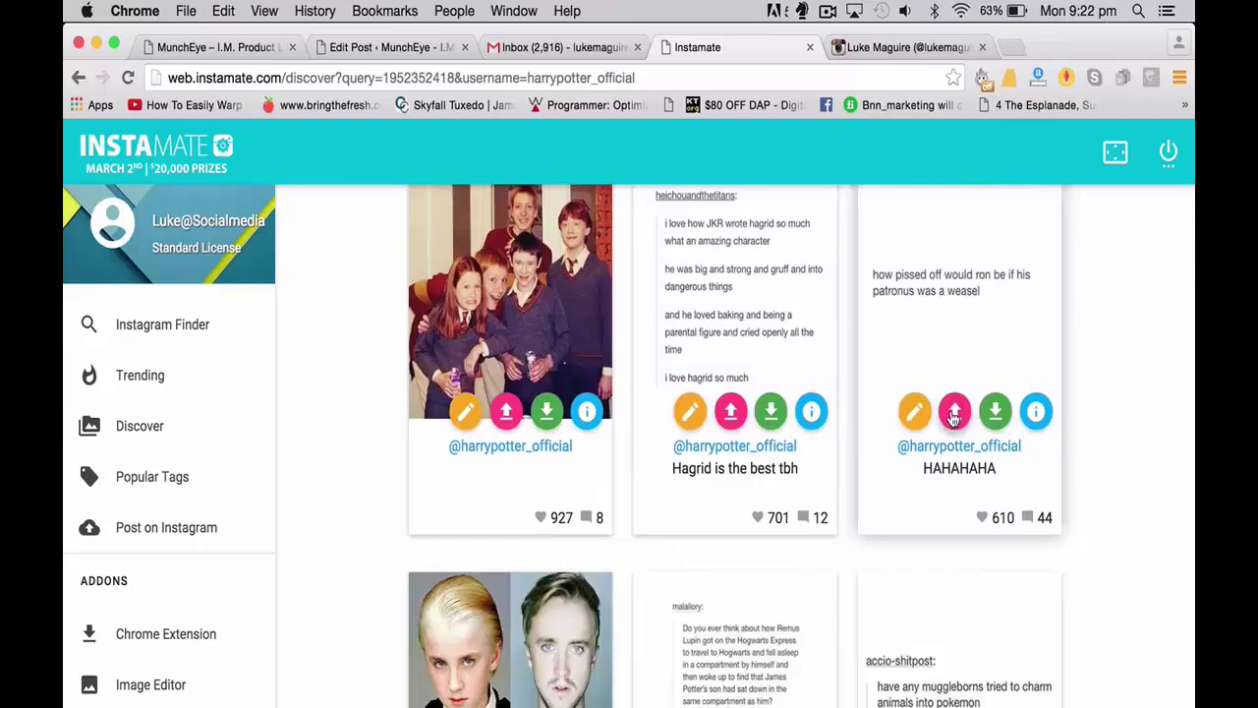
scroll(953, 416, down, 4)
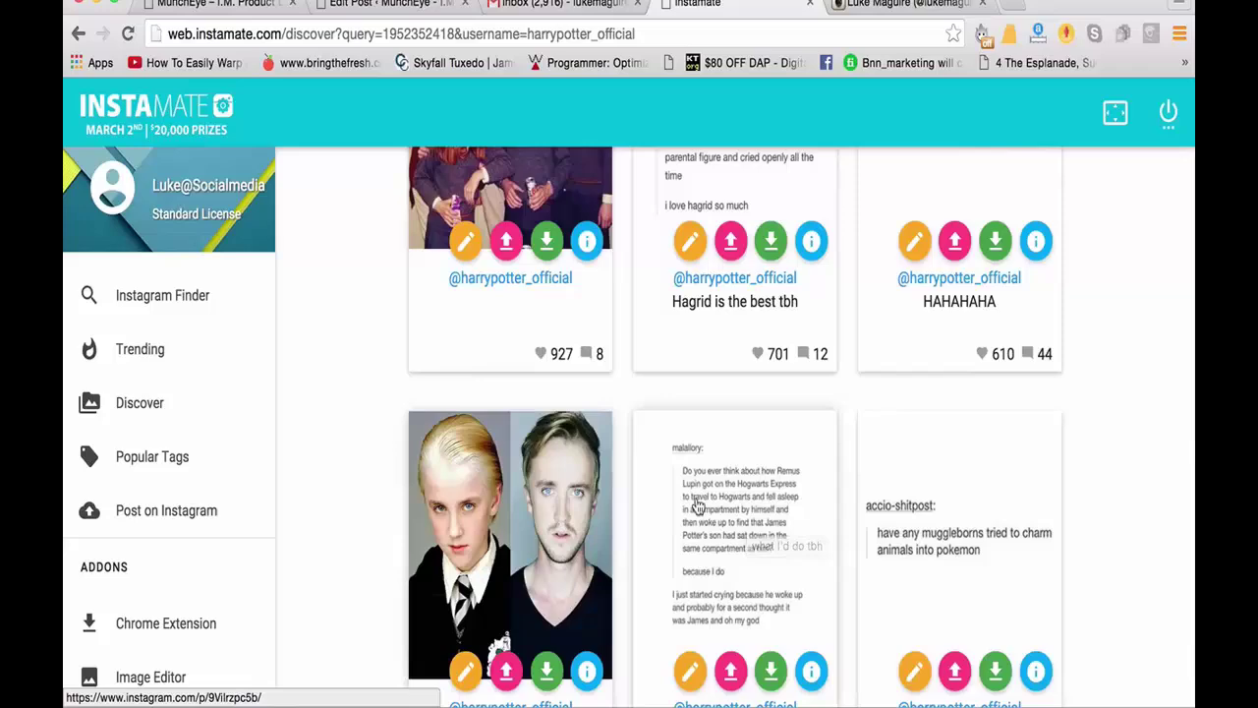
scroll(687, 506, down, 6)
scroll(696, 505, down, 18)
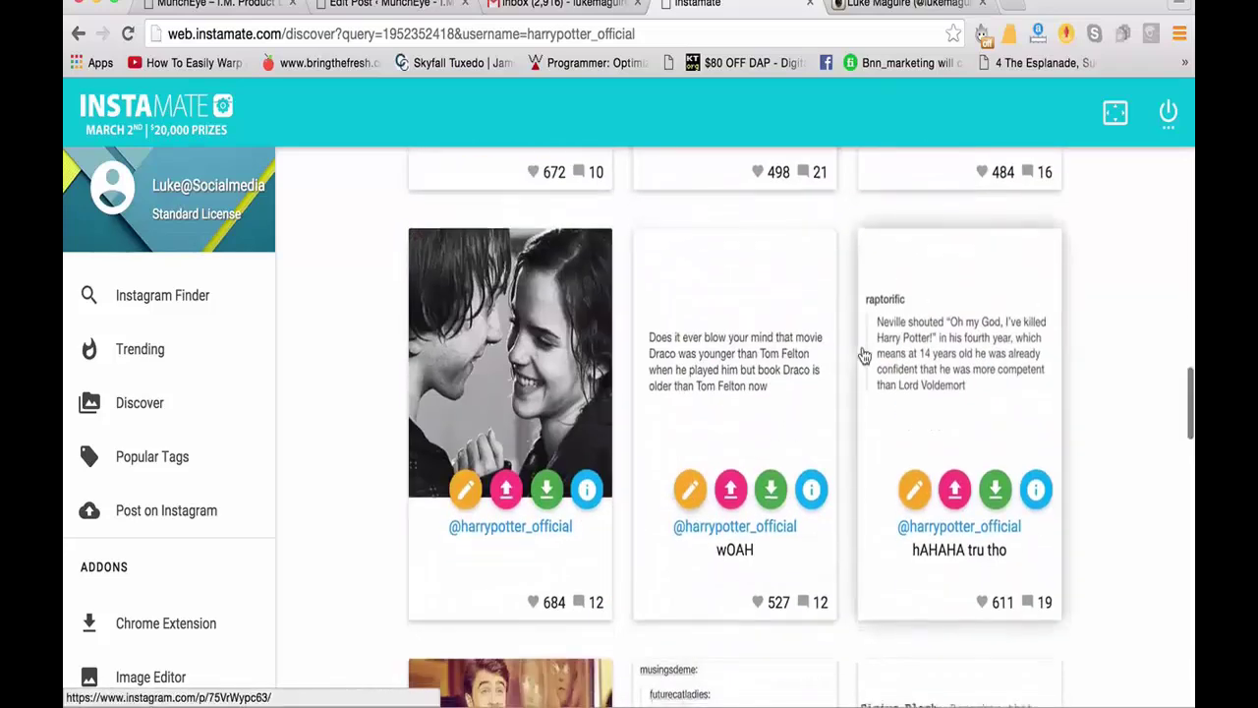
scroll(776, 452, down, 5)
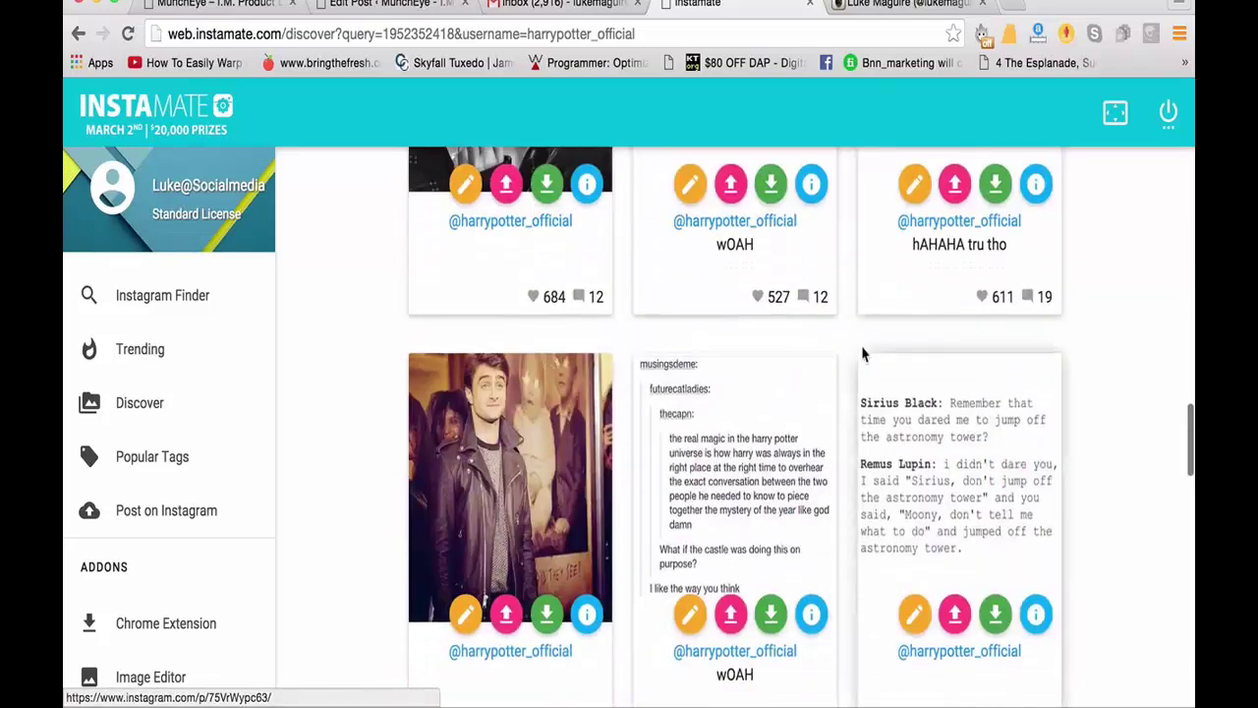
Repost the leather-jacket photo with caption 'Example Post from instamate #harrypotter'
click(507, 617)
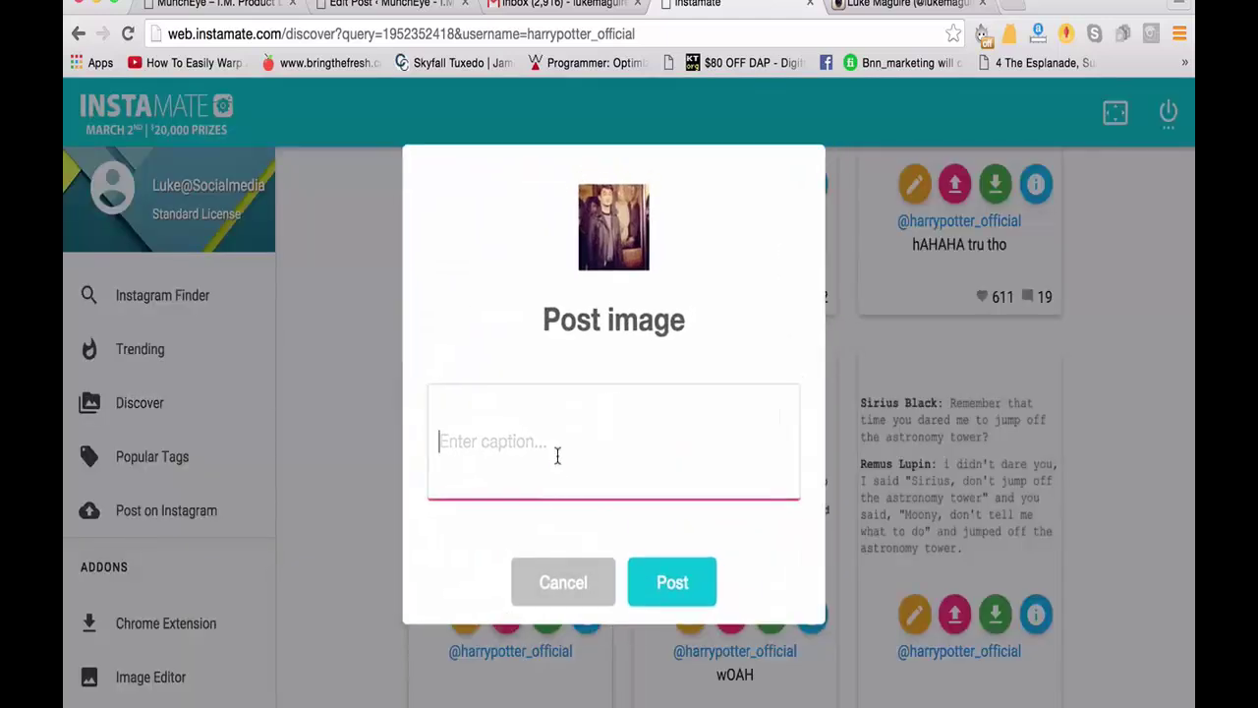
text(examplepostfro)
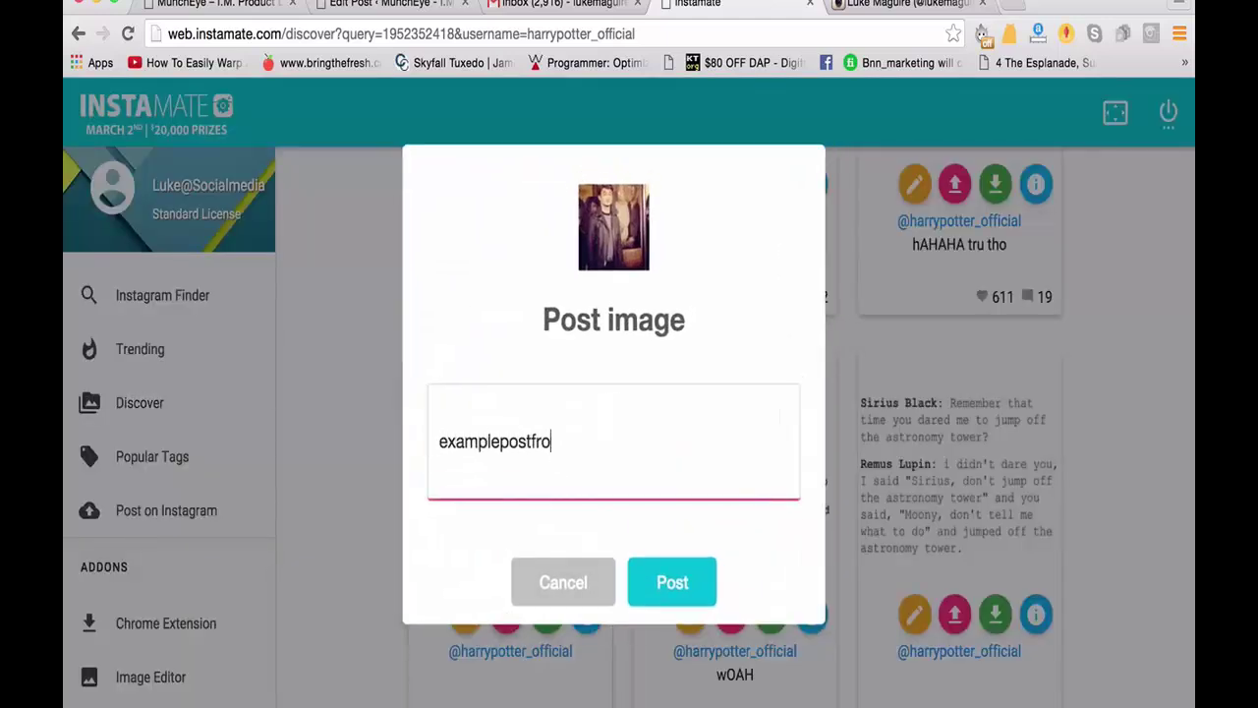
text(m)
key(super+a)
text(E)
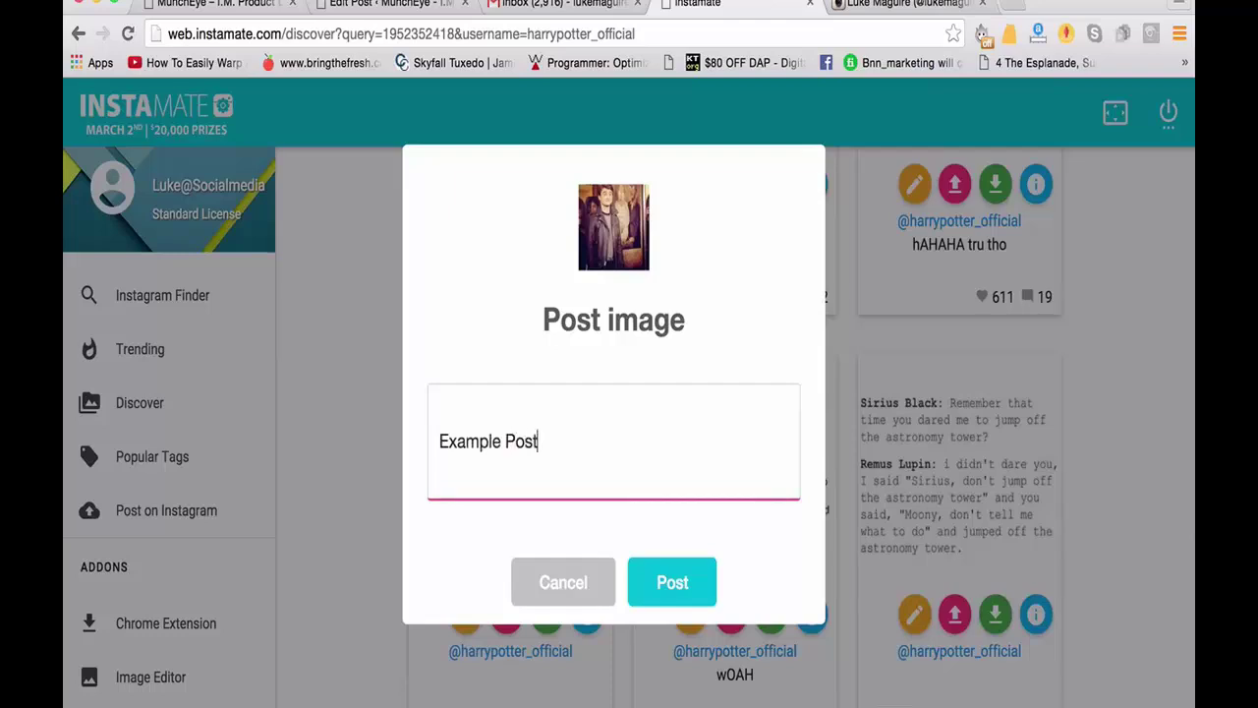
click(676, 590)
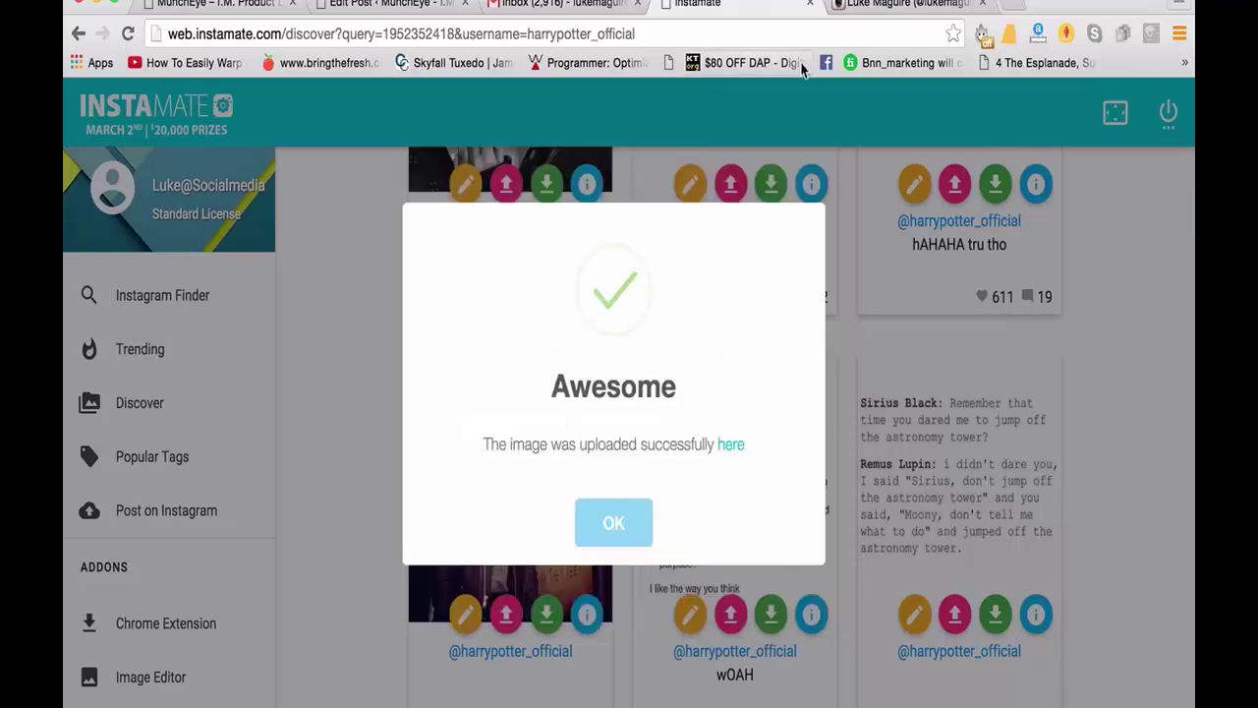
click(878, 10)
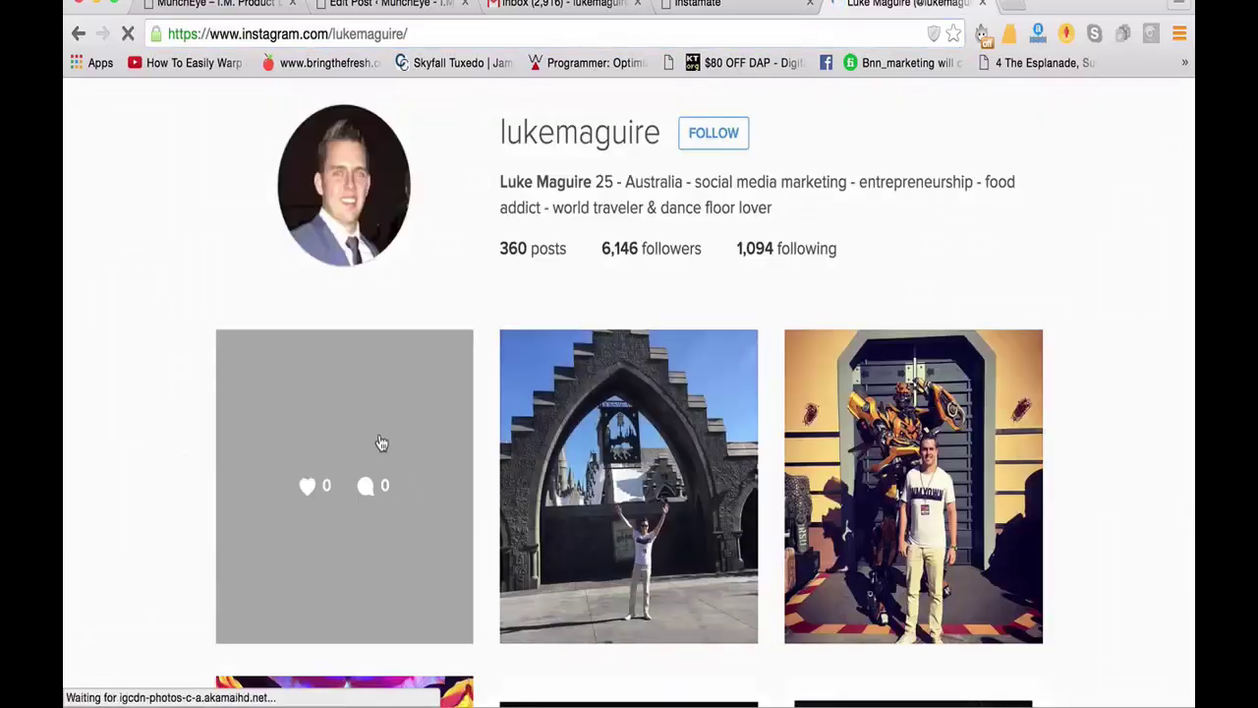
click(420, 483)
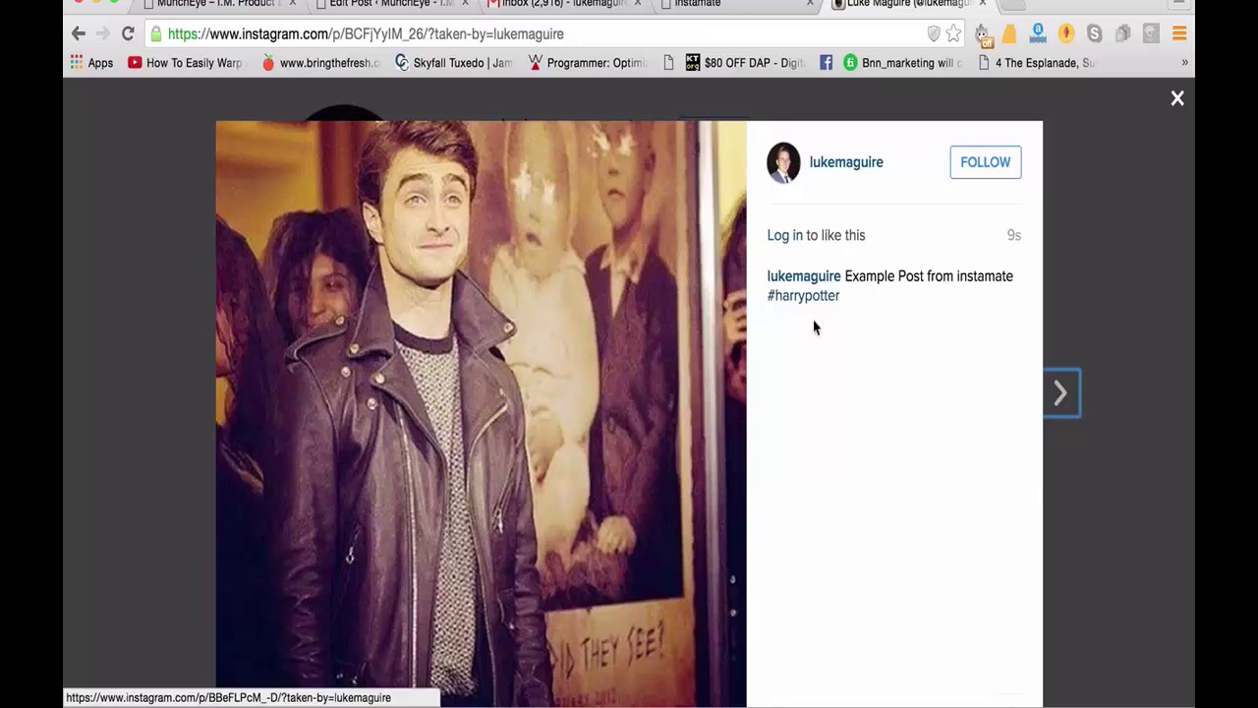
click(1100, 232)
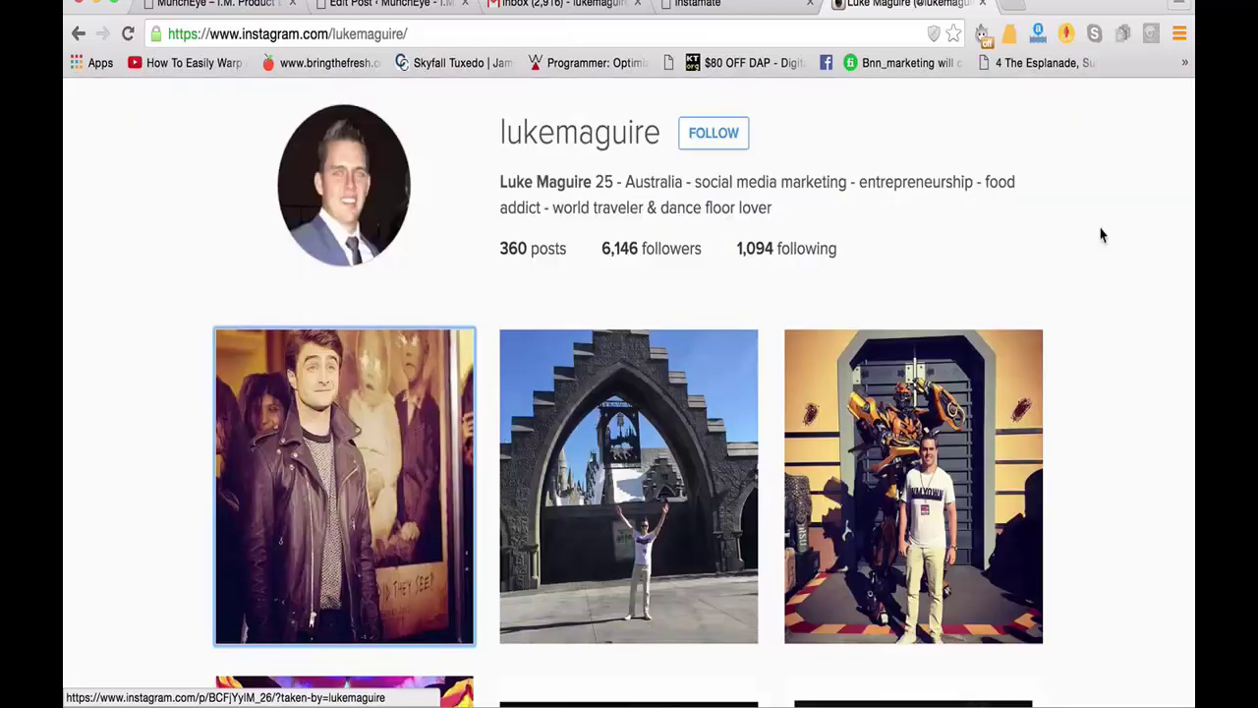
Return to Instamate, dismiss the upload-success message, and go to Post on Instagram
click(724, 16)
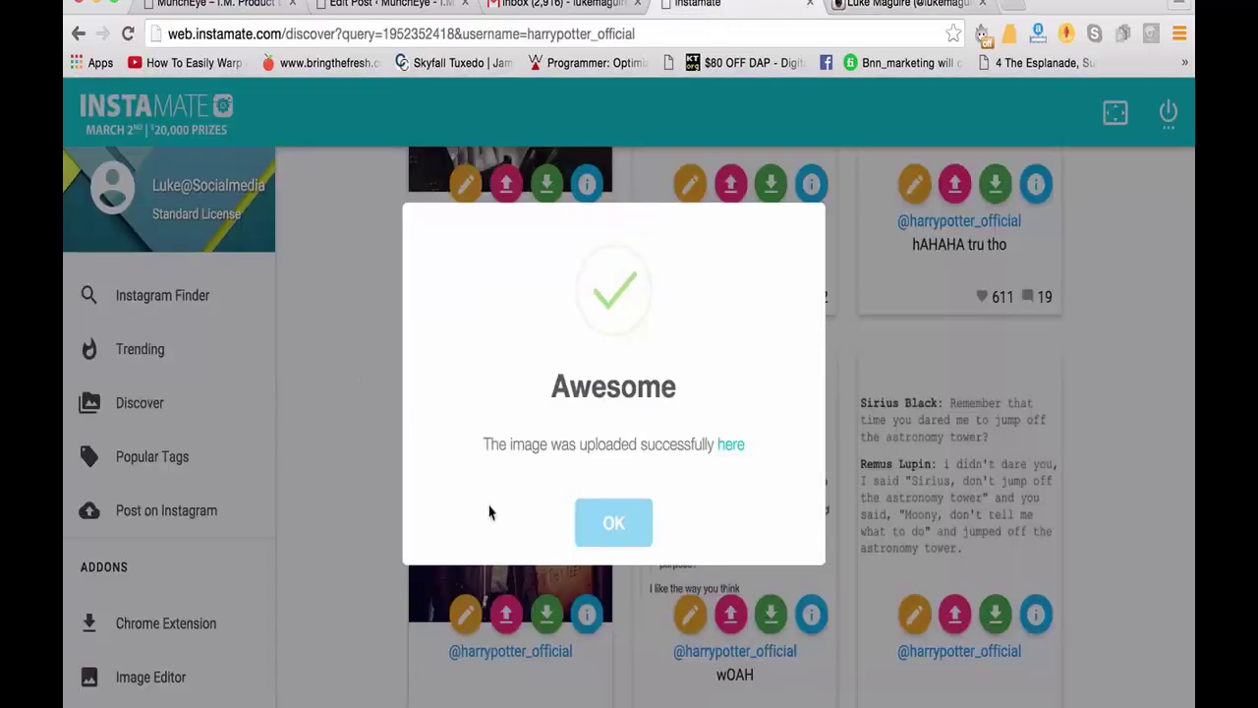
click(606, 521)
click(179, 514)
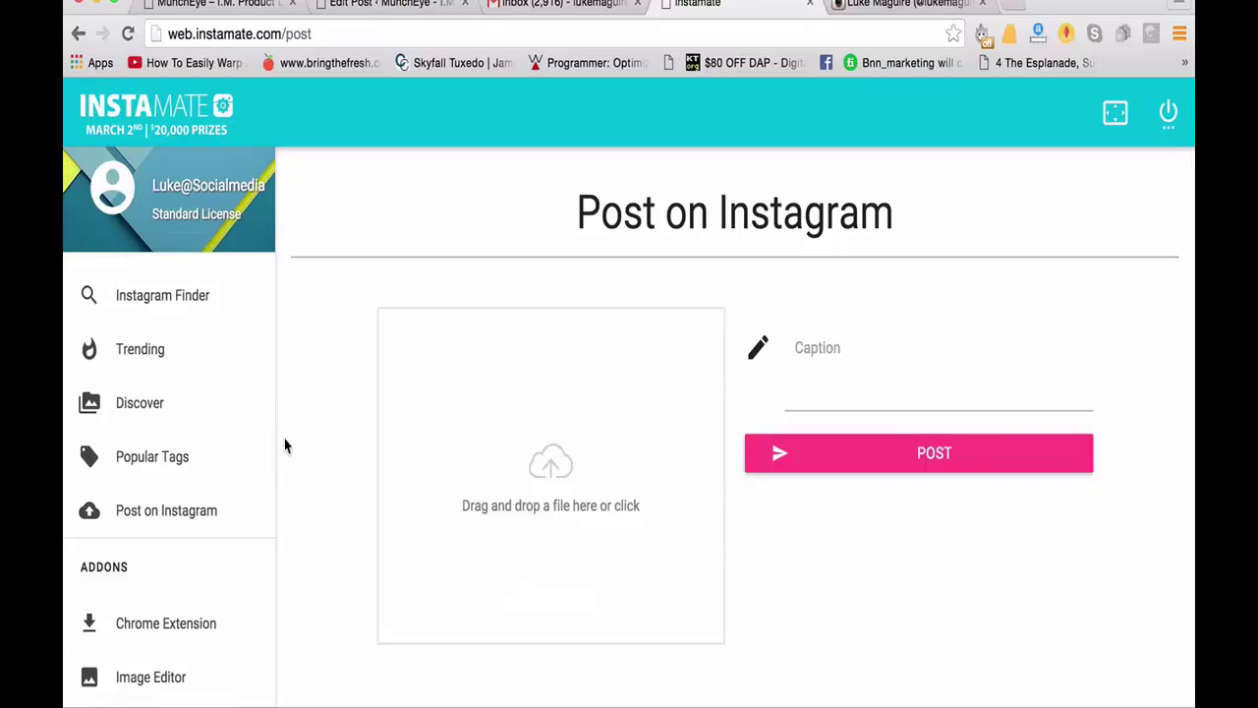
Browse the Trending feed and download the beach yoga photo
click(129, 362)
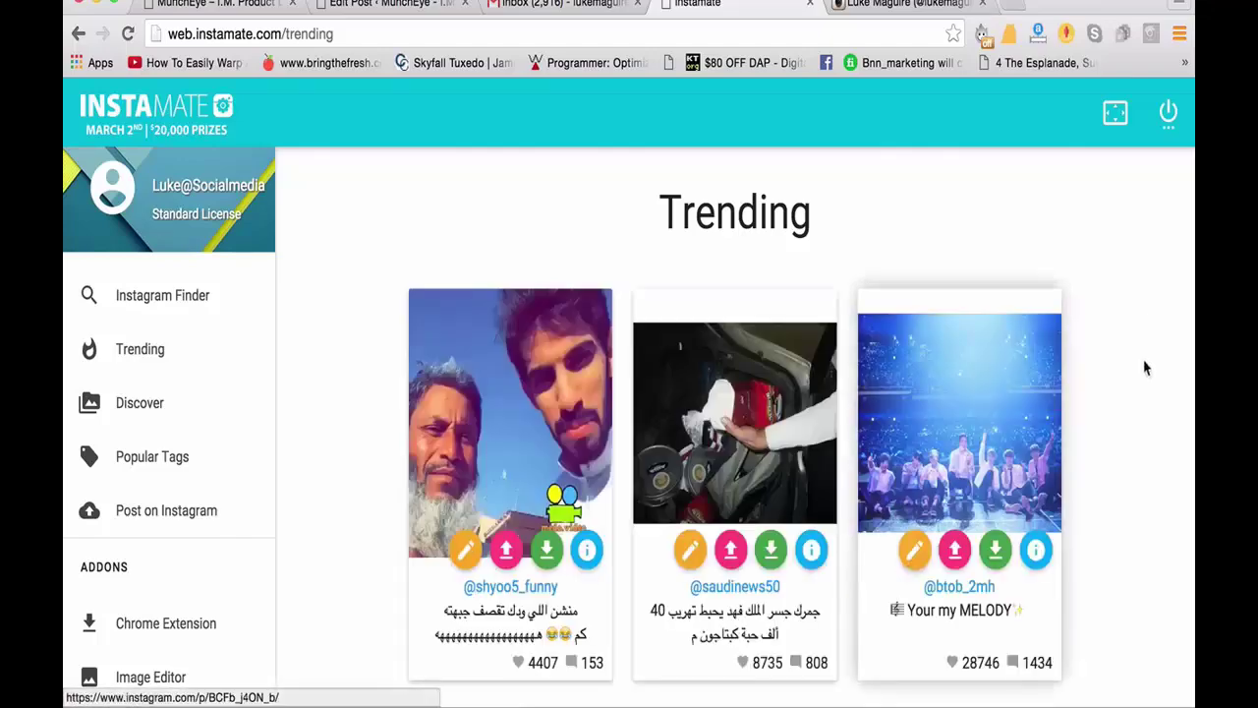
scroll(1084, 426, down, 5)
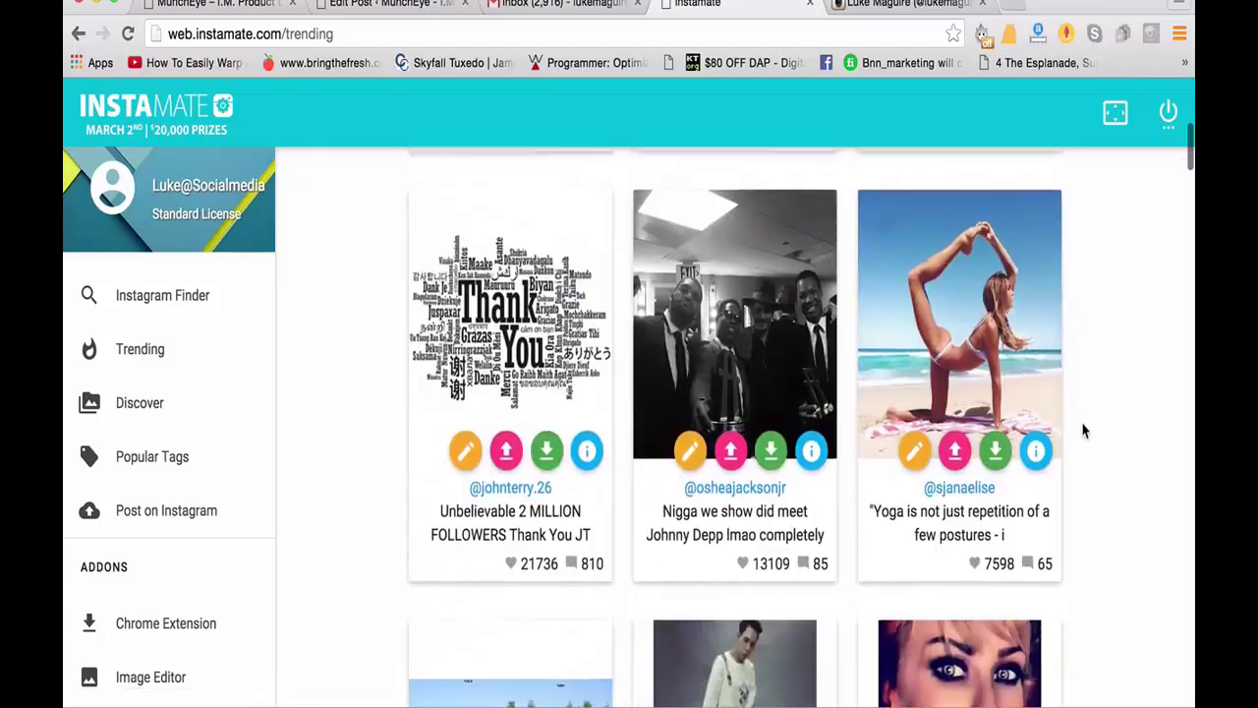
scroll(1084, 431, down, 10)
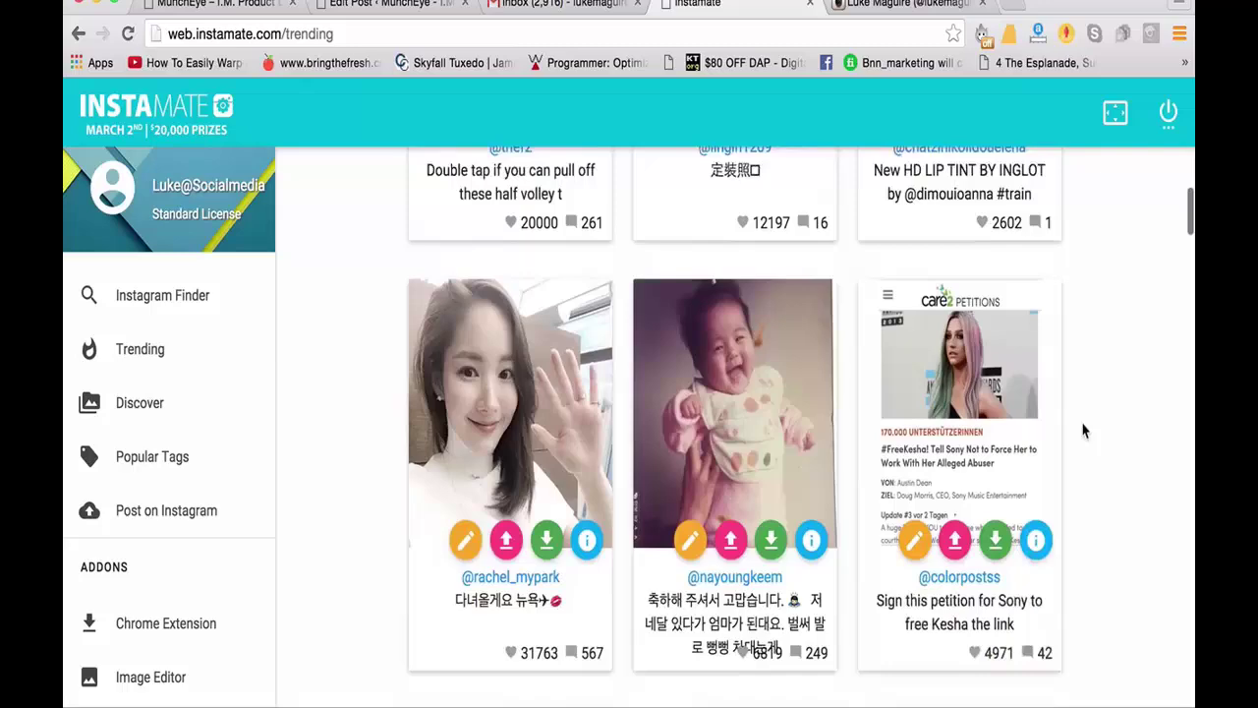
scroll(1084, 430, down, 10)
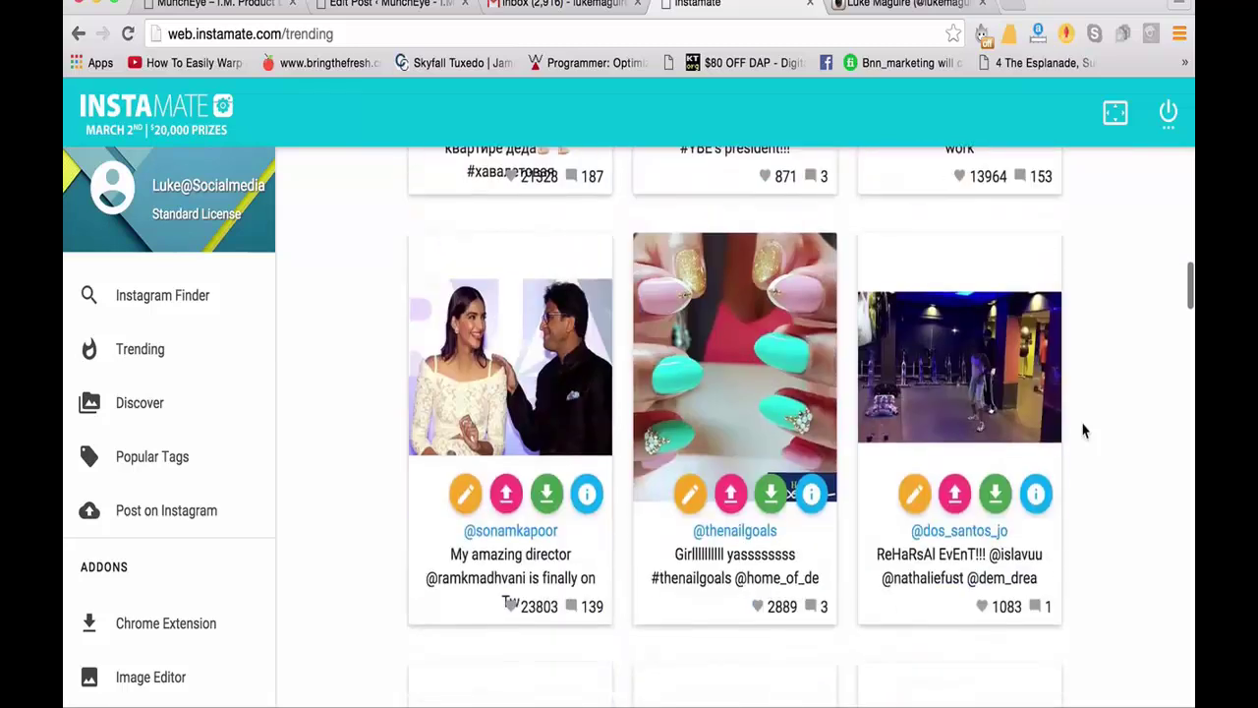
scroll(1084, 430, down, 5)
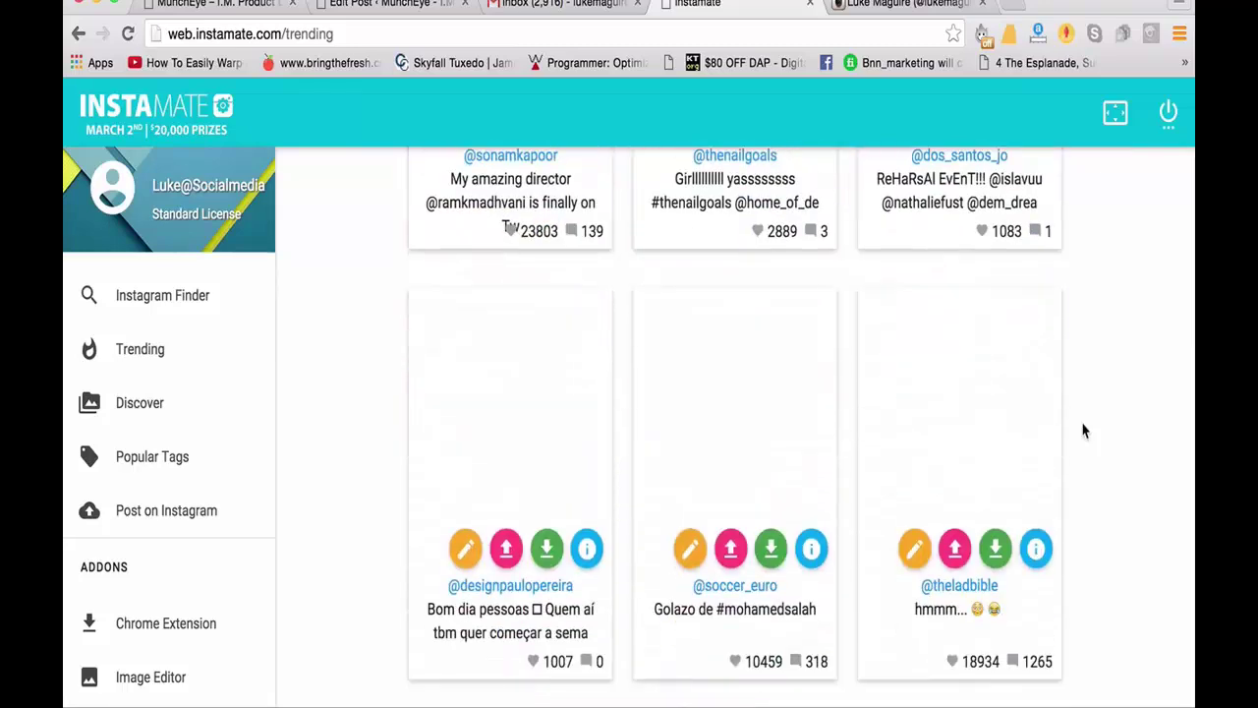
scroll(1084, 431, down, 5)
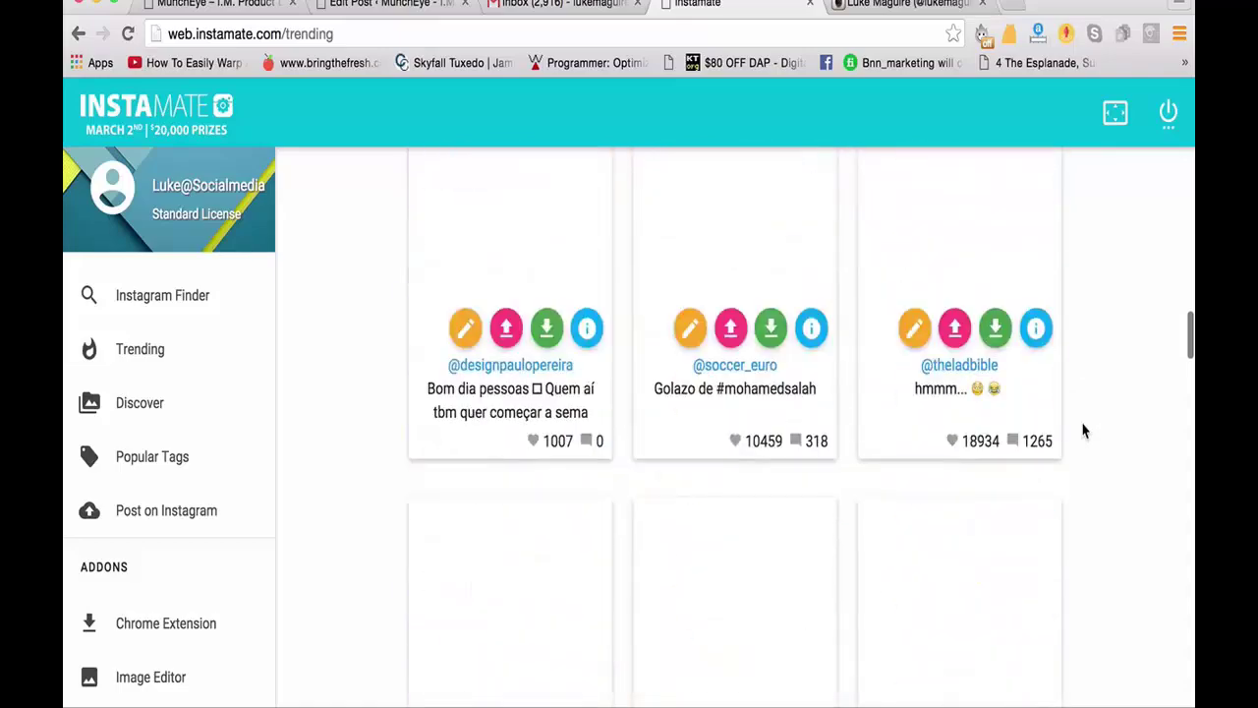
scroll(1084, 430, up, 10)
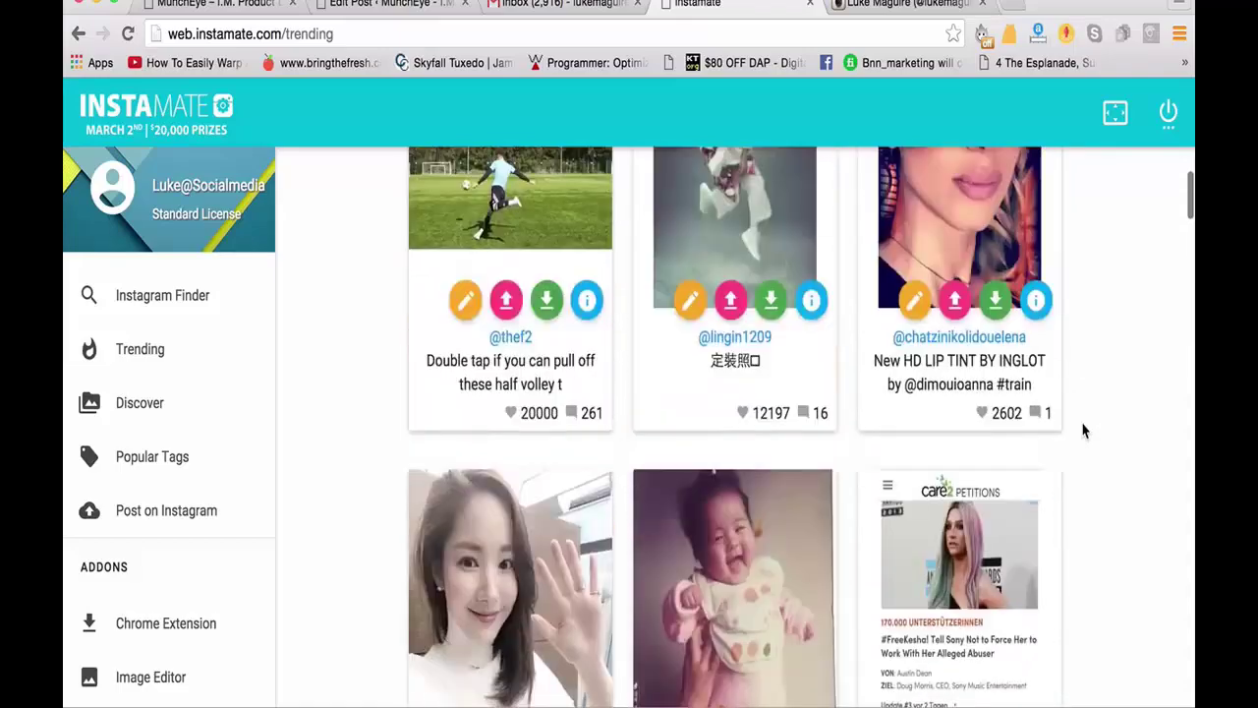
scroll(1084, 430, up, 4)
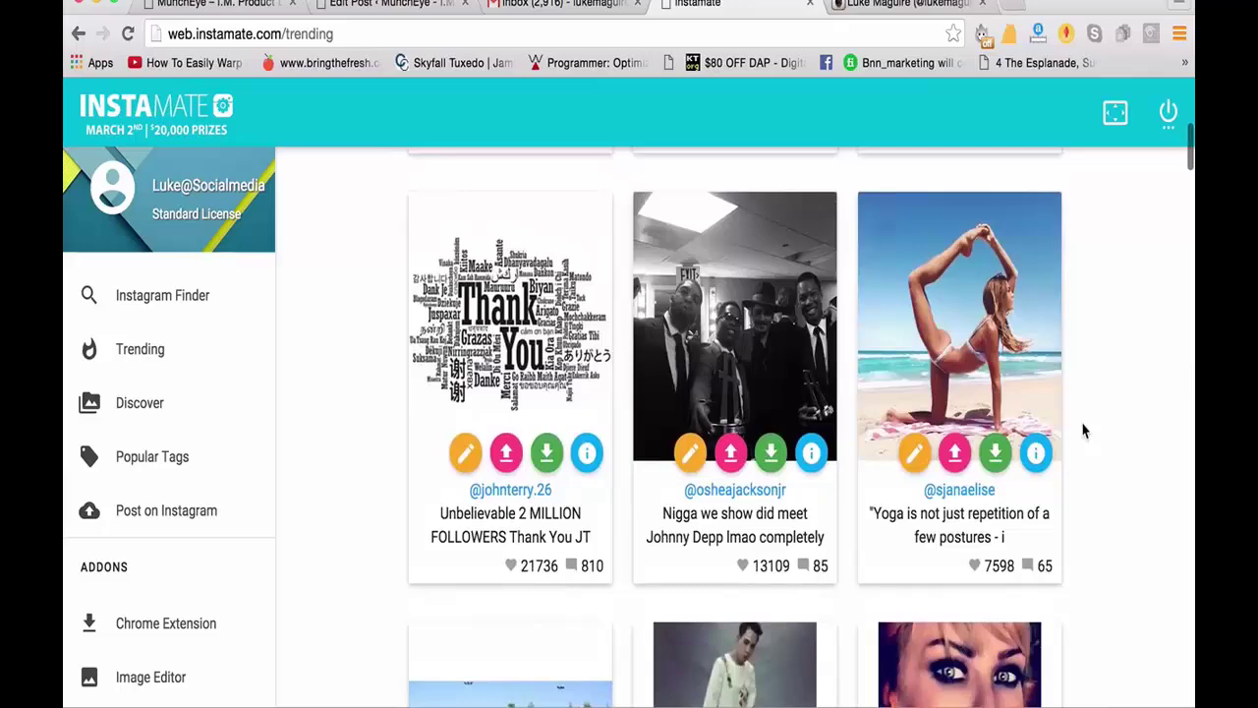
scroll(1083, 431, up, 5)
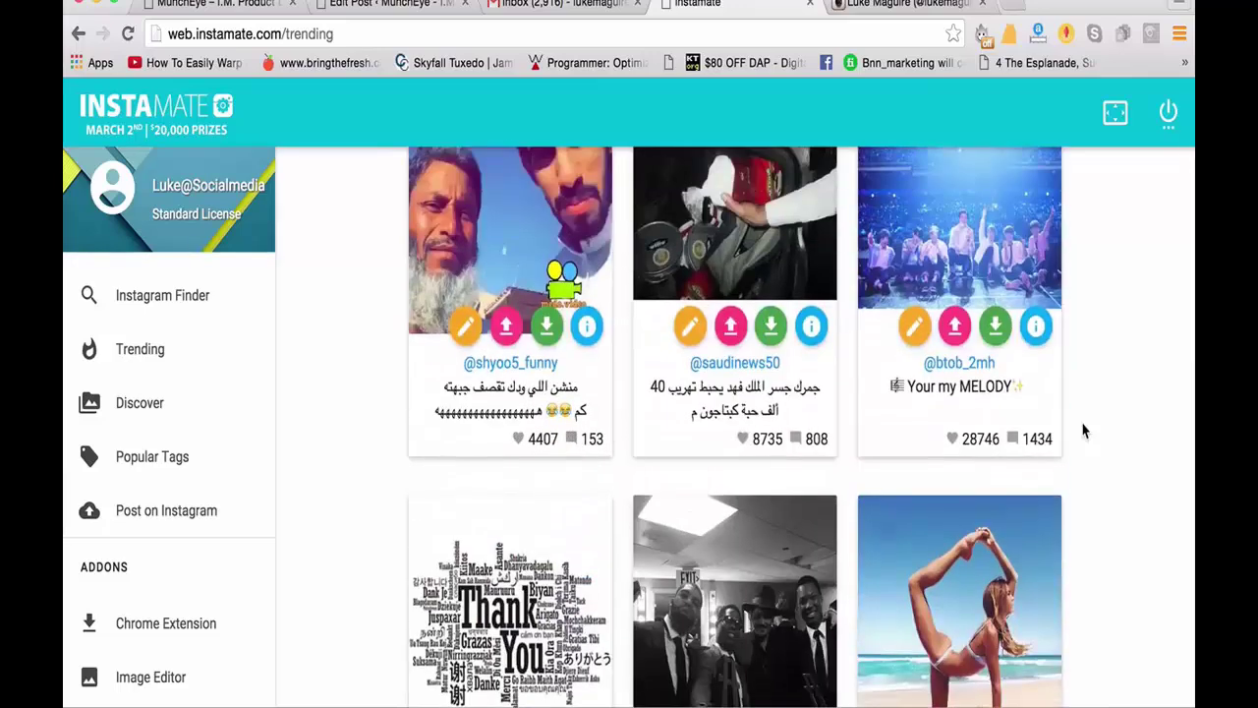
scroll(1083, 431, up, 2)
scroll(1084, 429, down, 6)
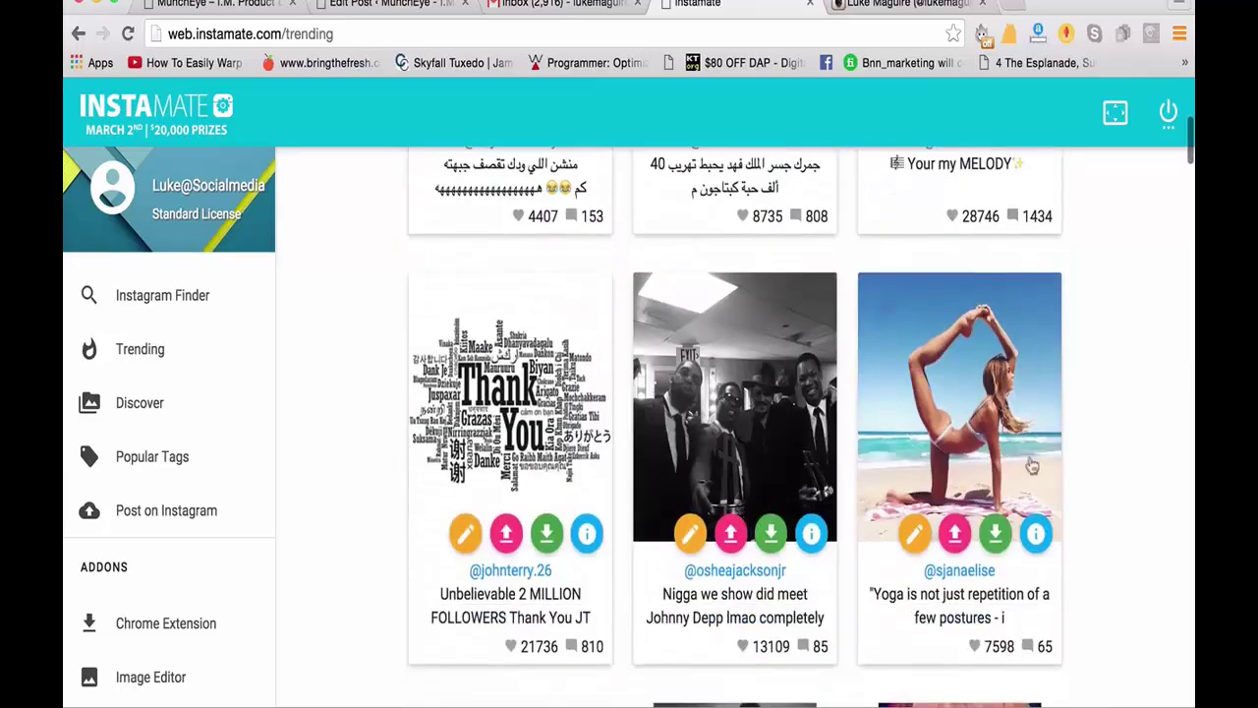
click(994, 534)
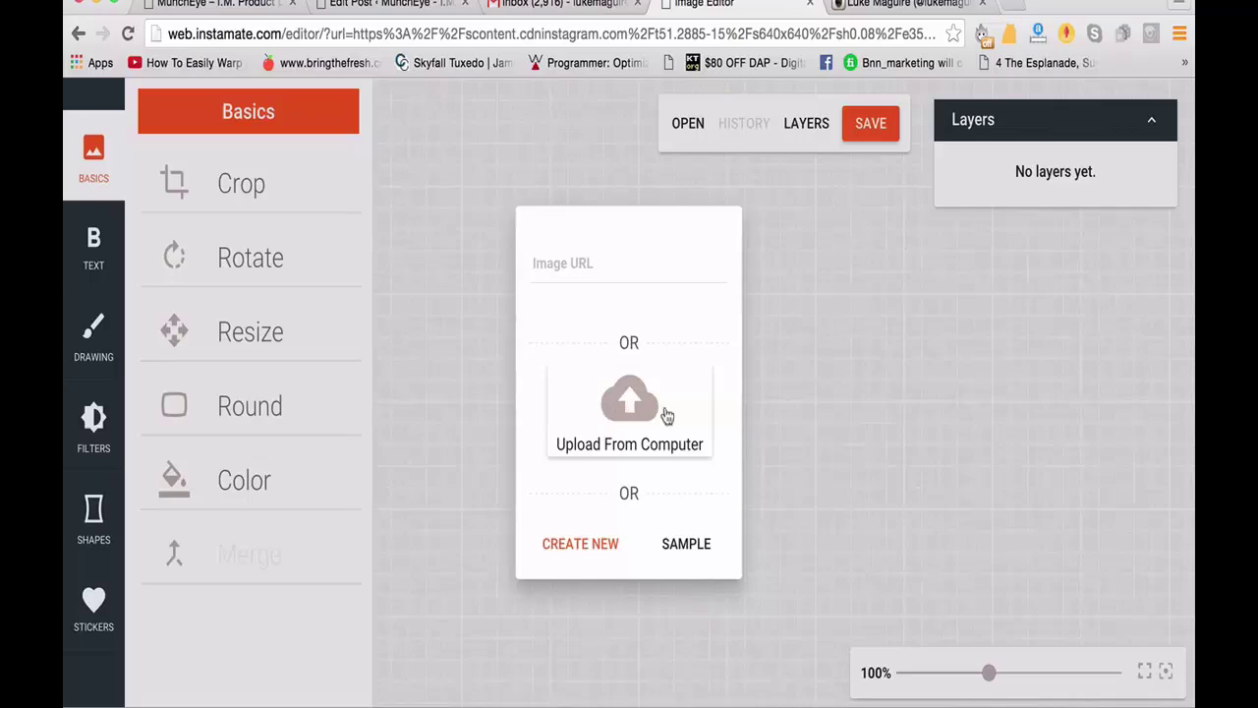
Upload the newest downloaded beach yoga JPEG from Downloads as the editor's main image
click(667, 417)
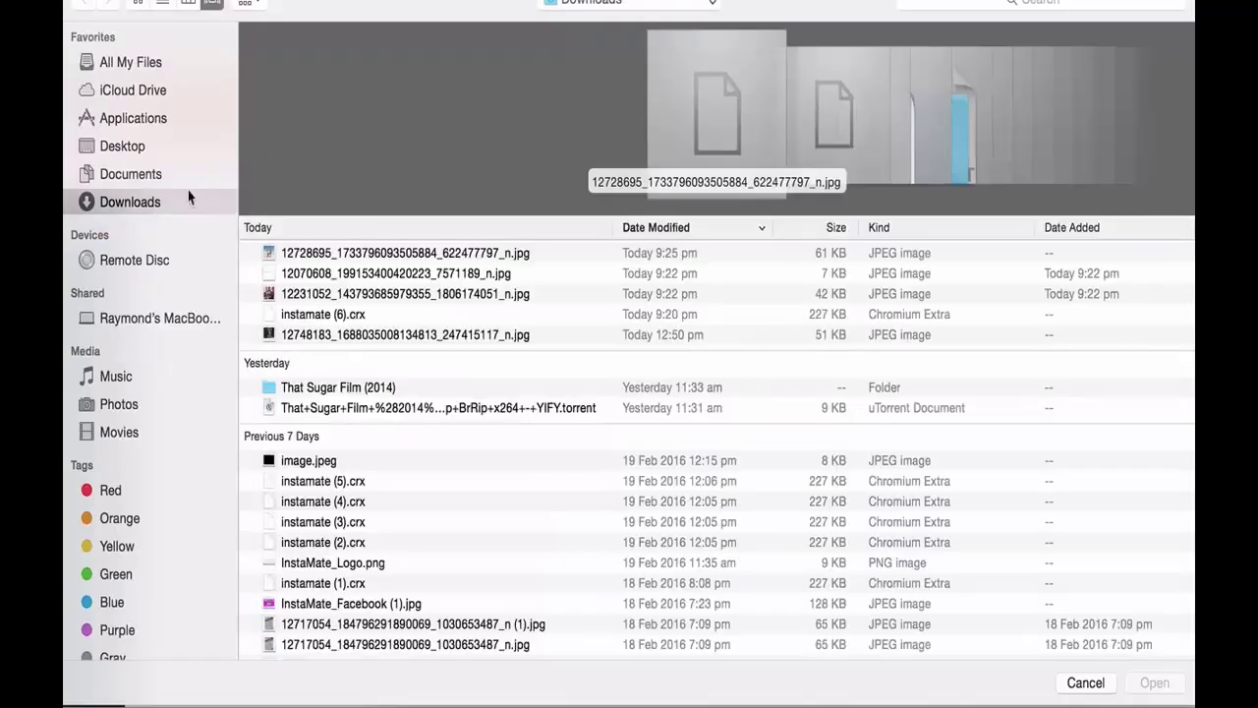
double_click(405, 252)
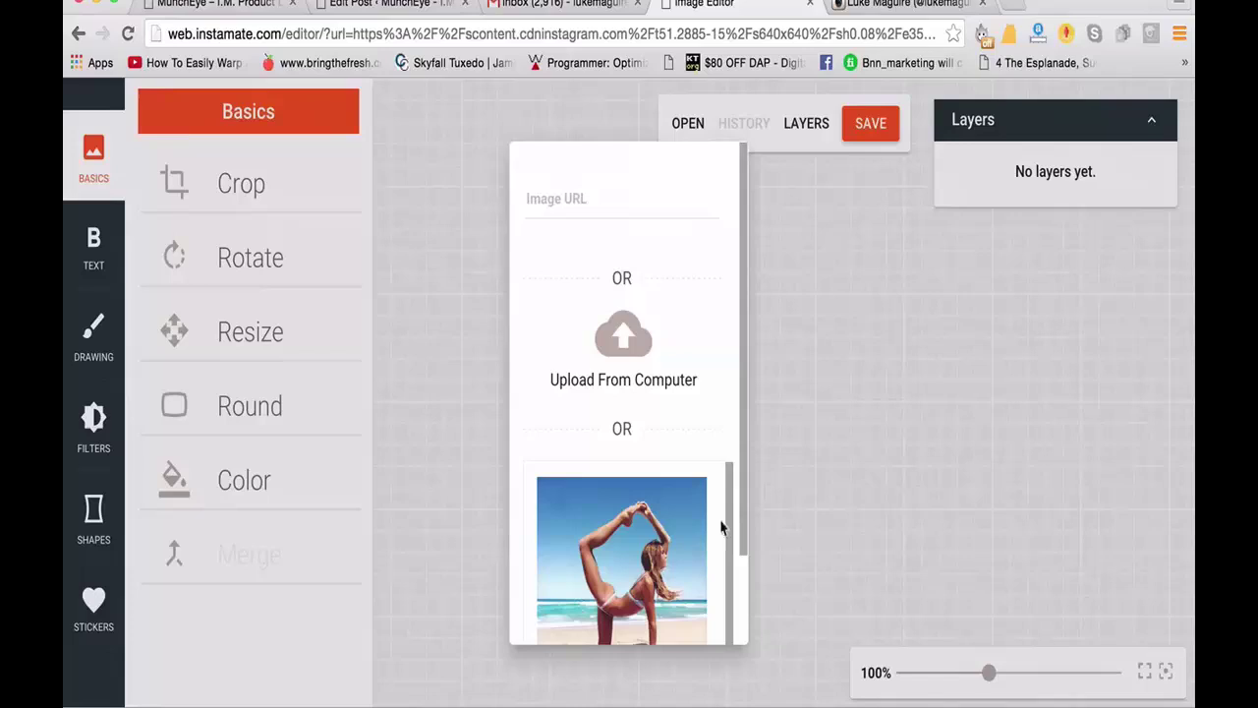
scroll(701, 447, down, 2)
click(551, 610)
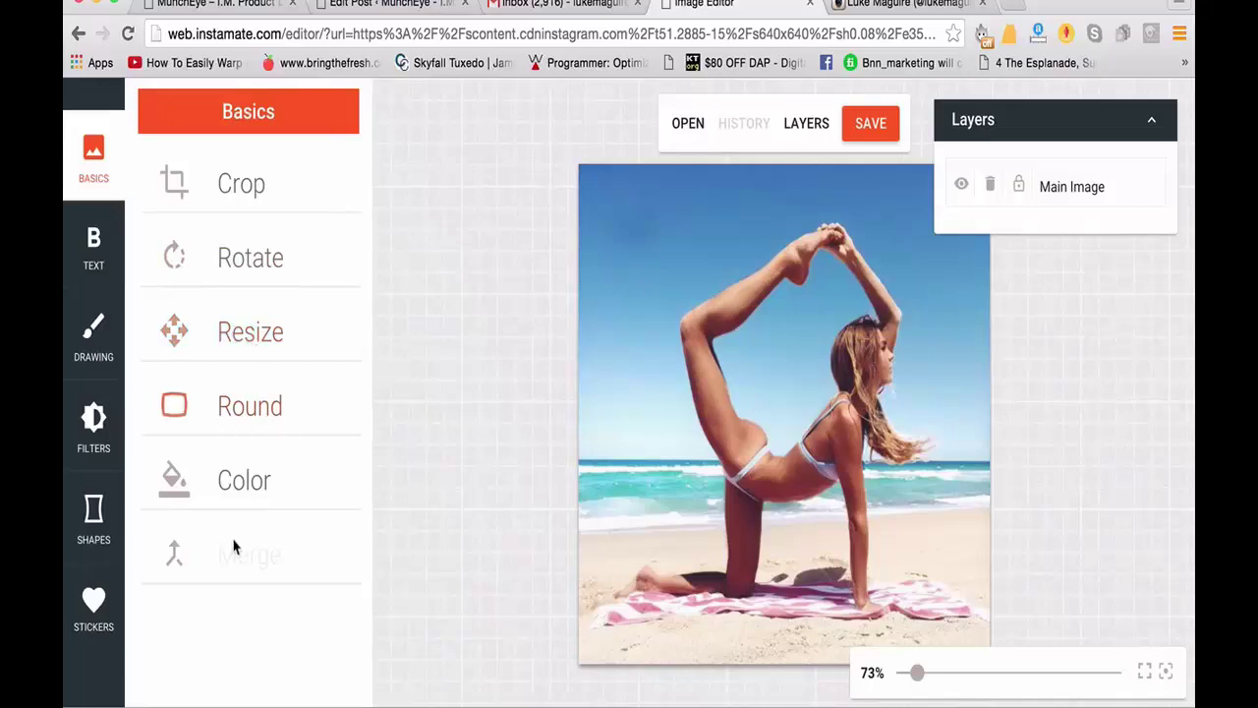
Apply the Brightness filter to the yoga photo with Amount lowered to 11
click(90, 432)
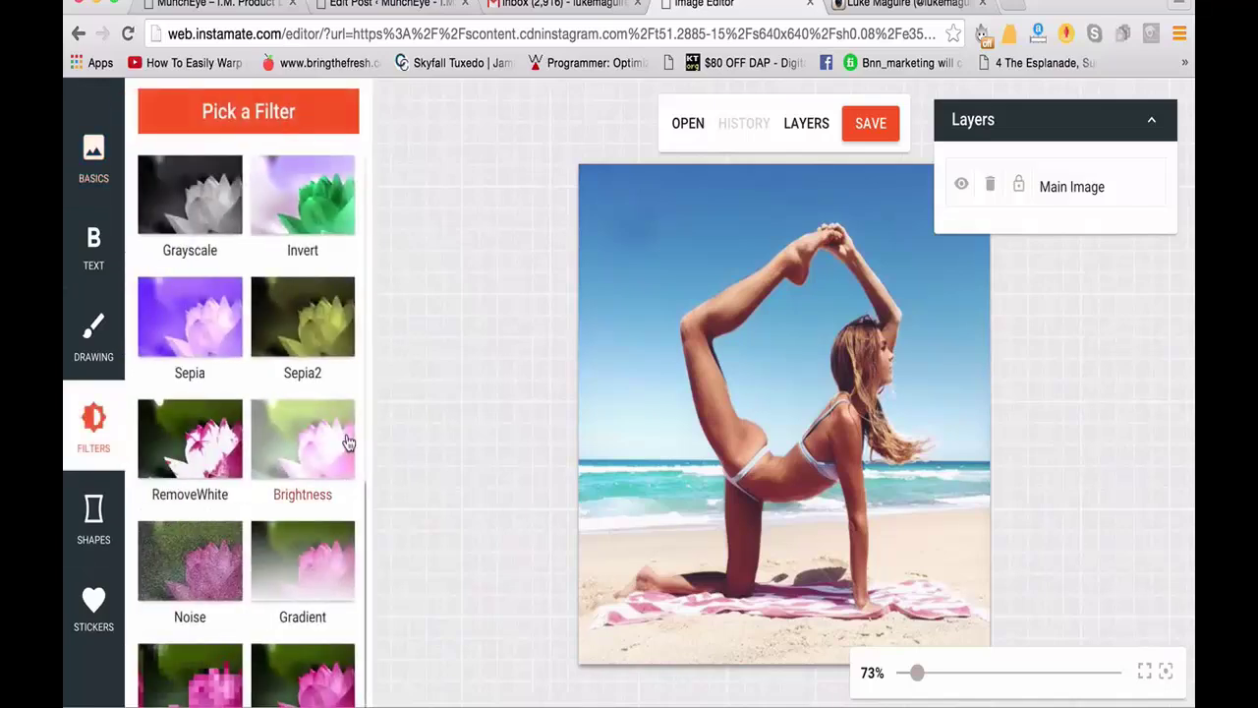
scroll(346, 442, down, 1)
click(306, 408)
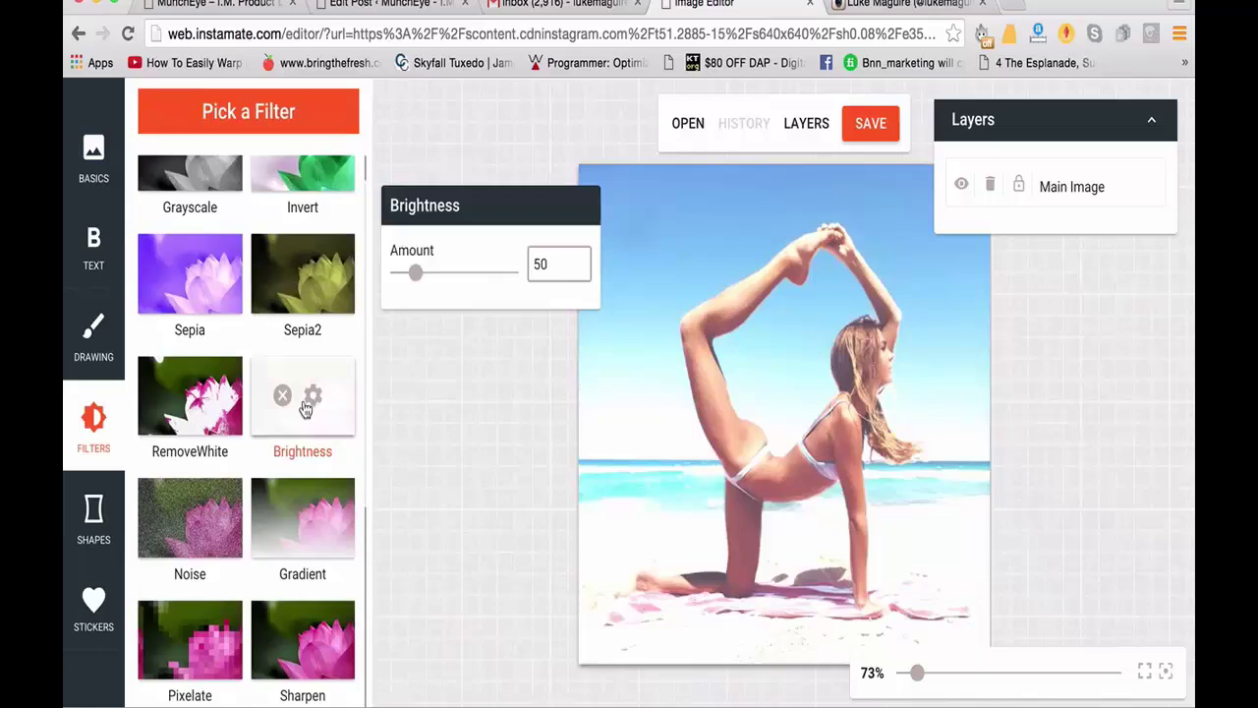
drag(415, 272, 394, 277)
Add the Sharpen and Sepia filters, giving the photo a purple tint
scroll(295, 599, down, 1)
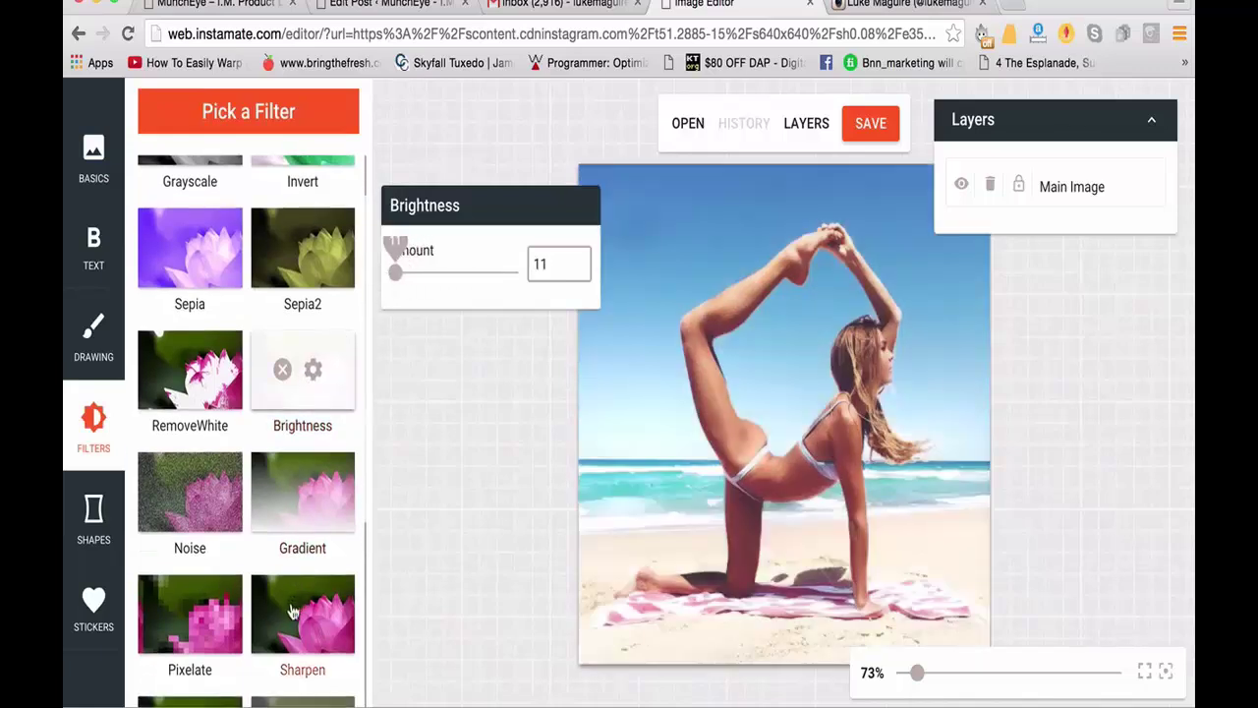
click(291, 611)
click(190, 250)
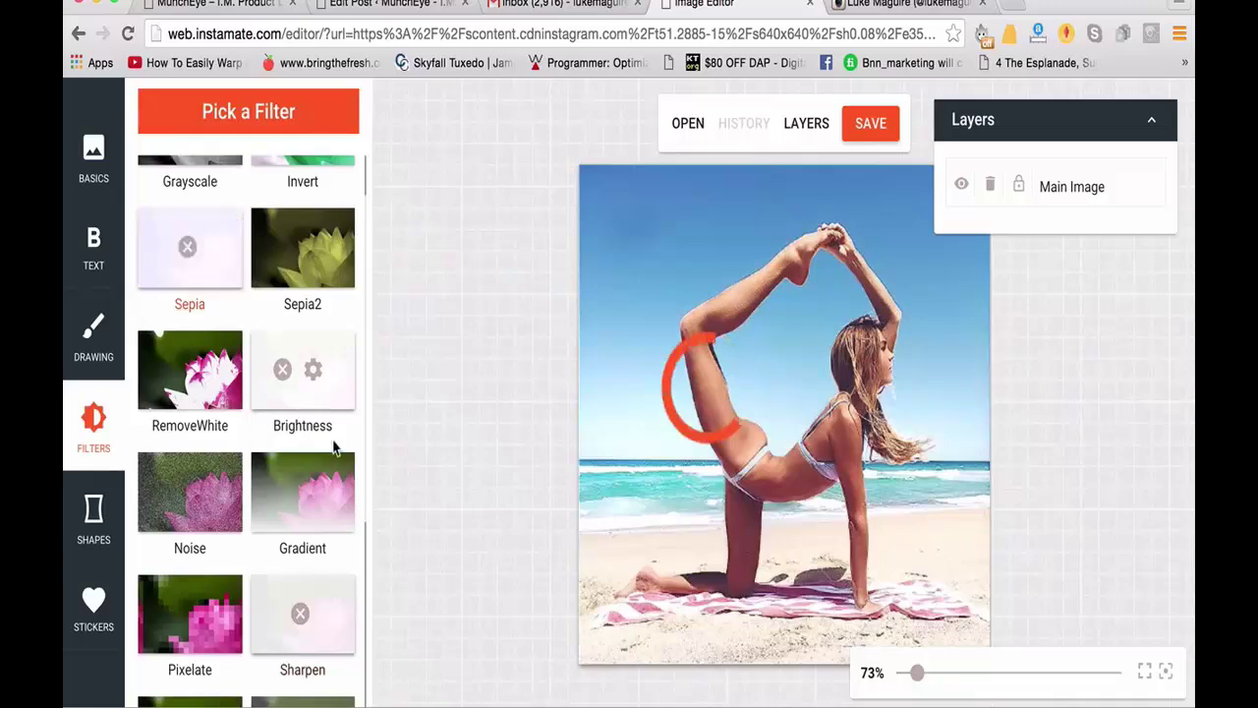
scroll(294, 491, down, 3)
click(319, 521)
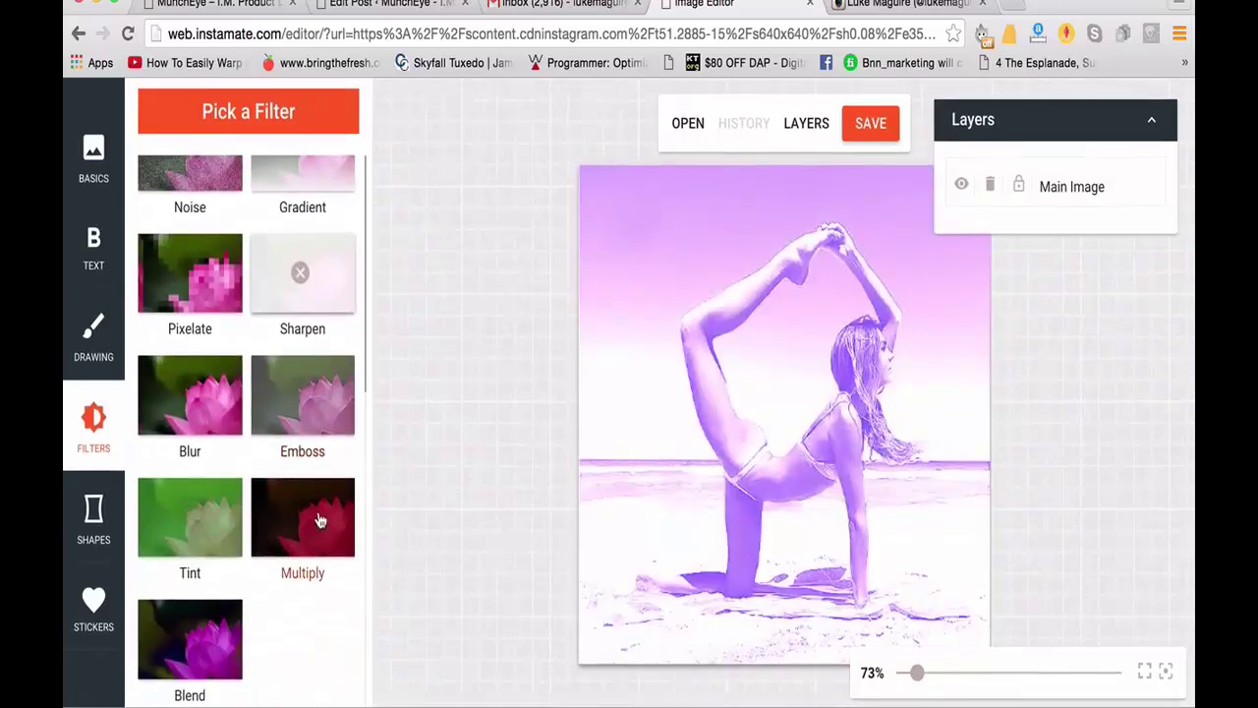
scroll(319, 521, up, 5)
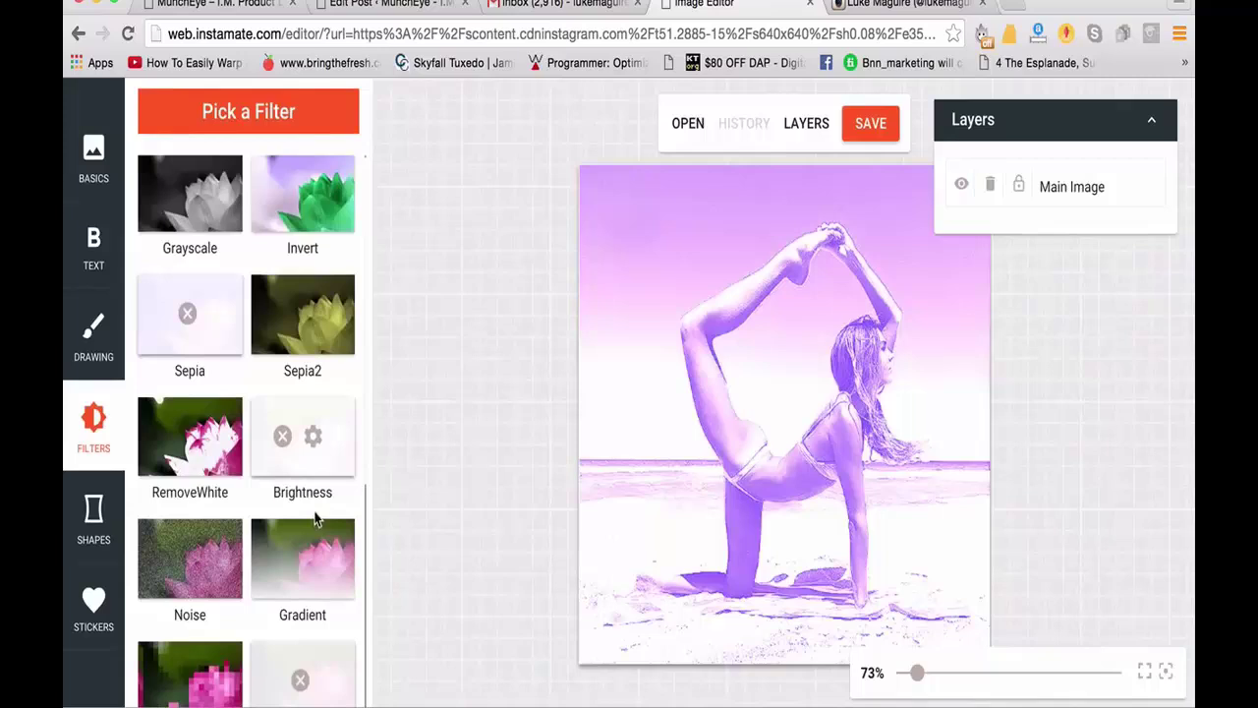
click(68, 524)
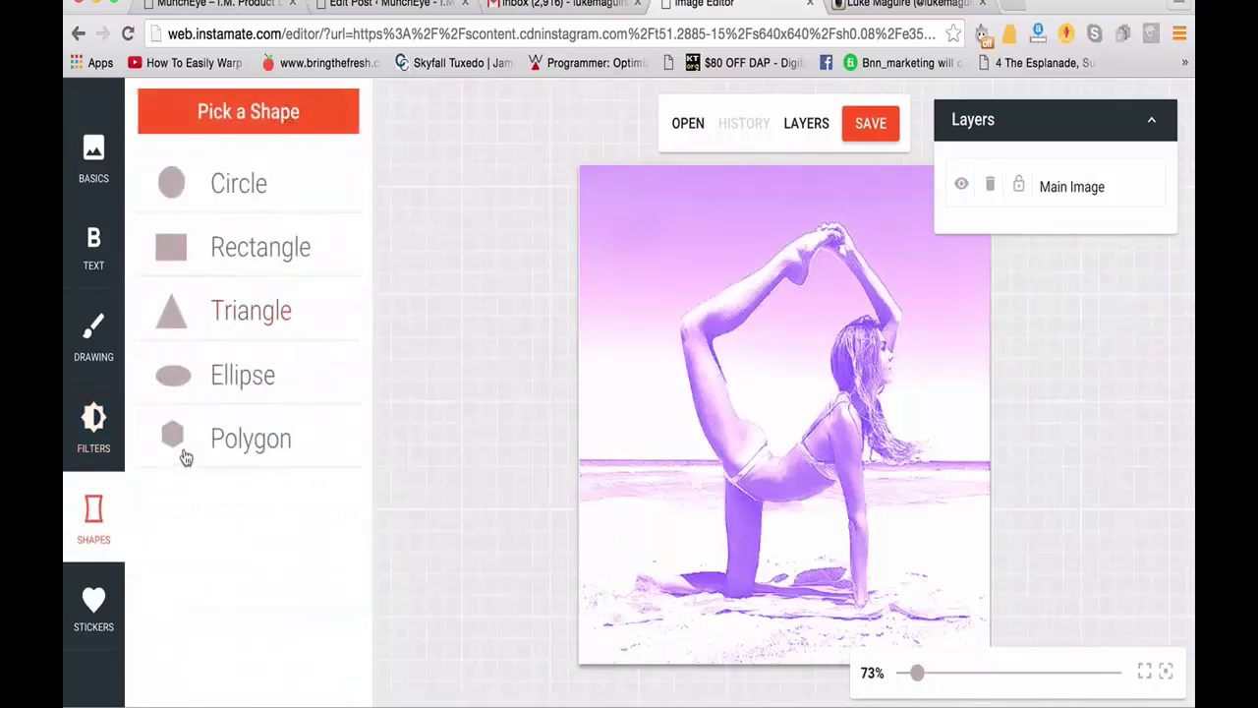
Browse the Drawing brushes and Text fonts, then go back to the Basics tools
click(86, 334)
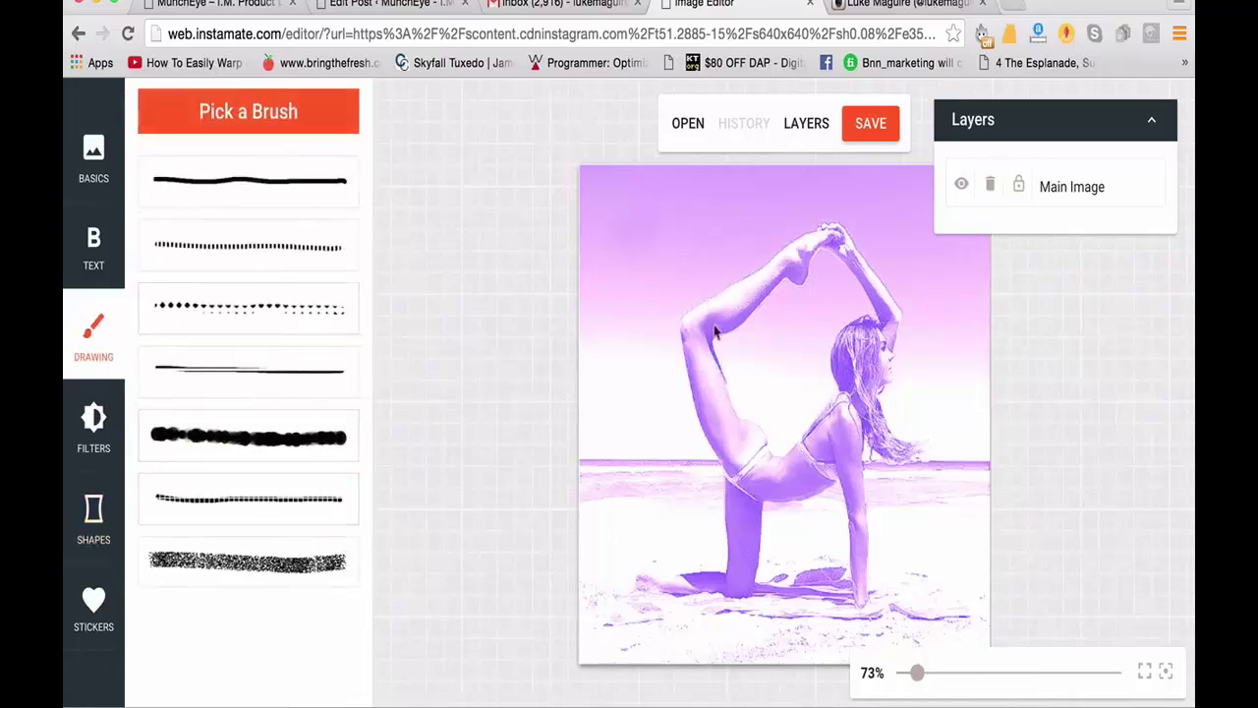
click(99, 260)
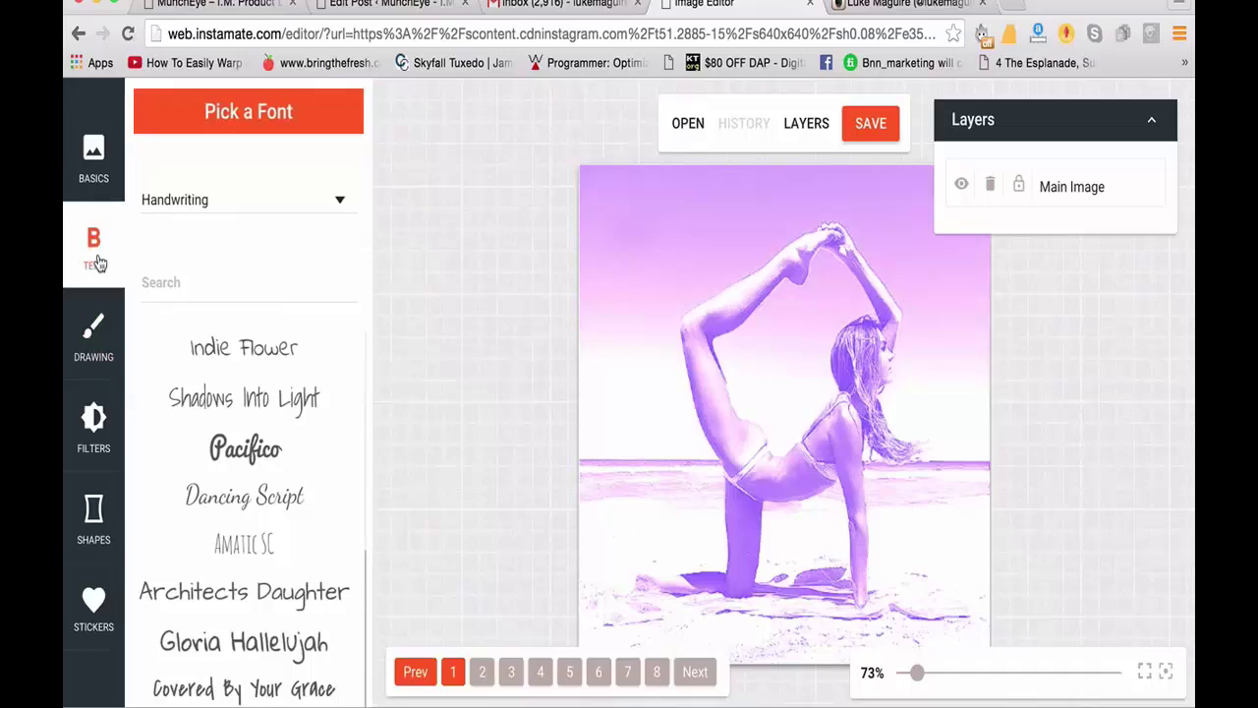
scroll(268, 361, down, 5)
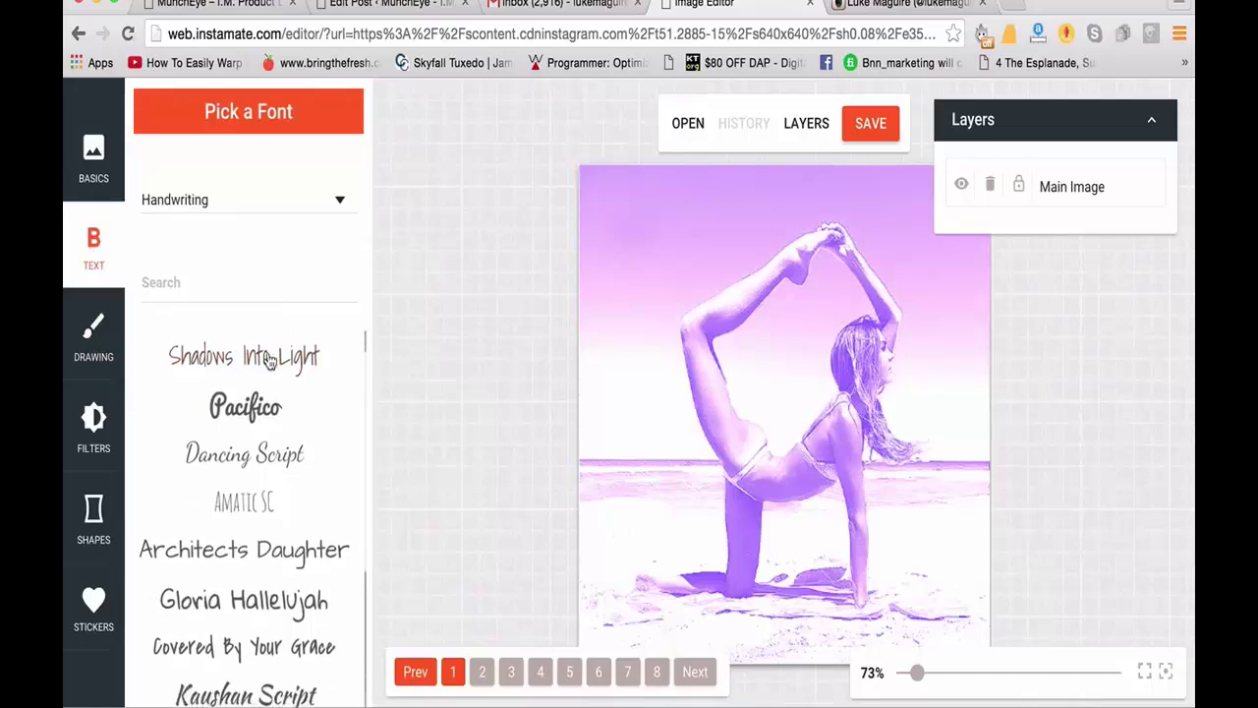
click(94, 175)
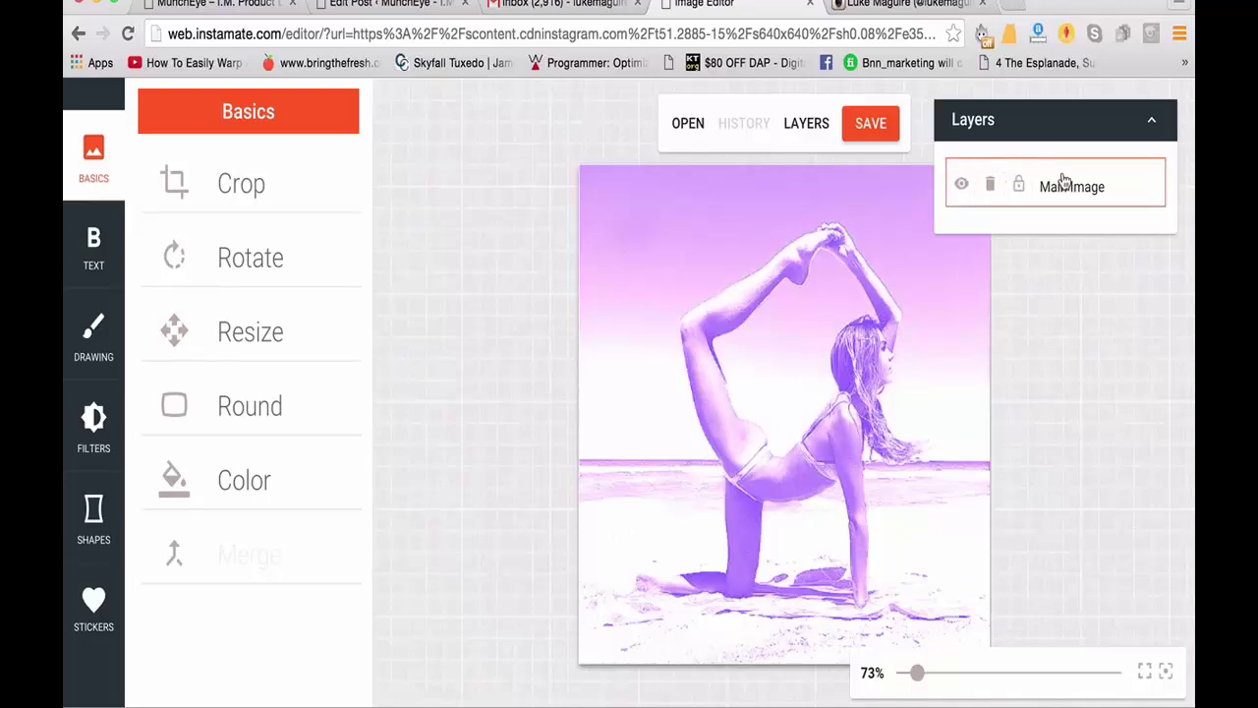
Hide and reshow the Layers list, then trim the address to web.instamate.com
click(824, 123)
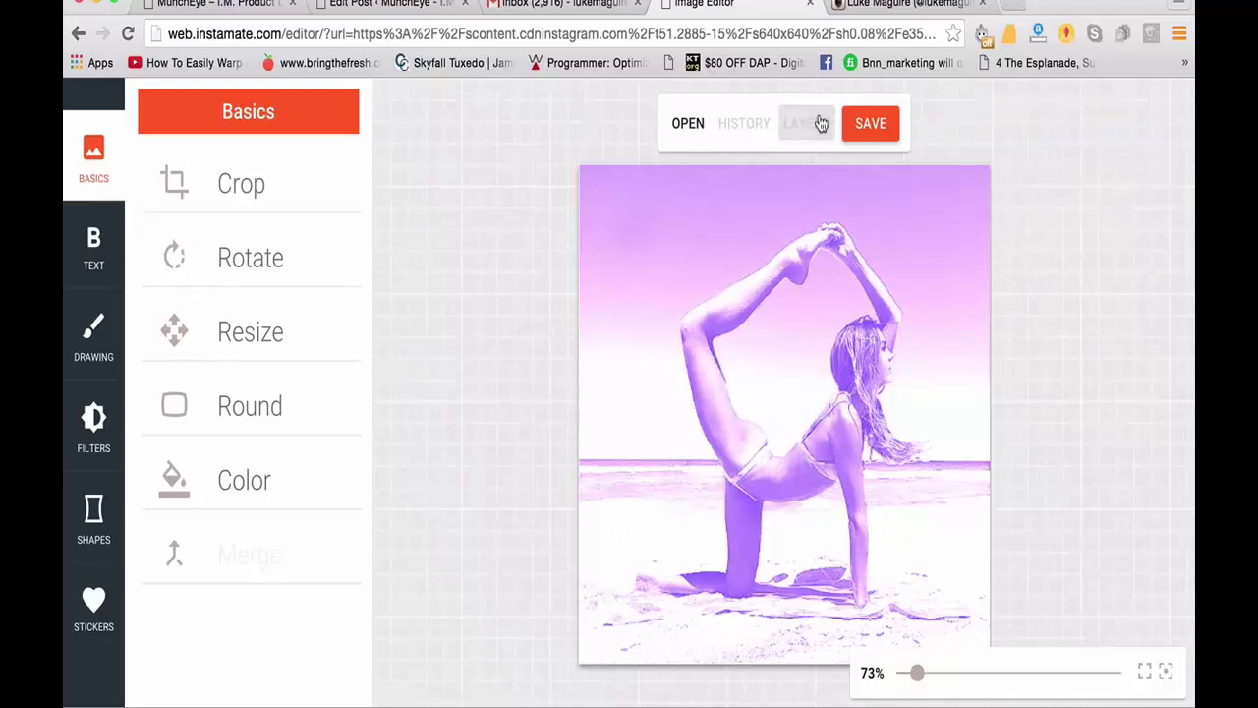
click(816, 122)
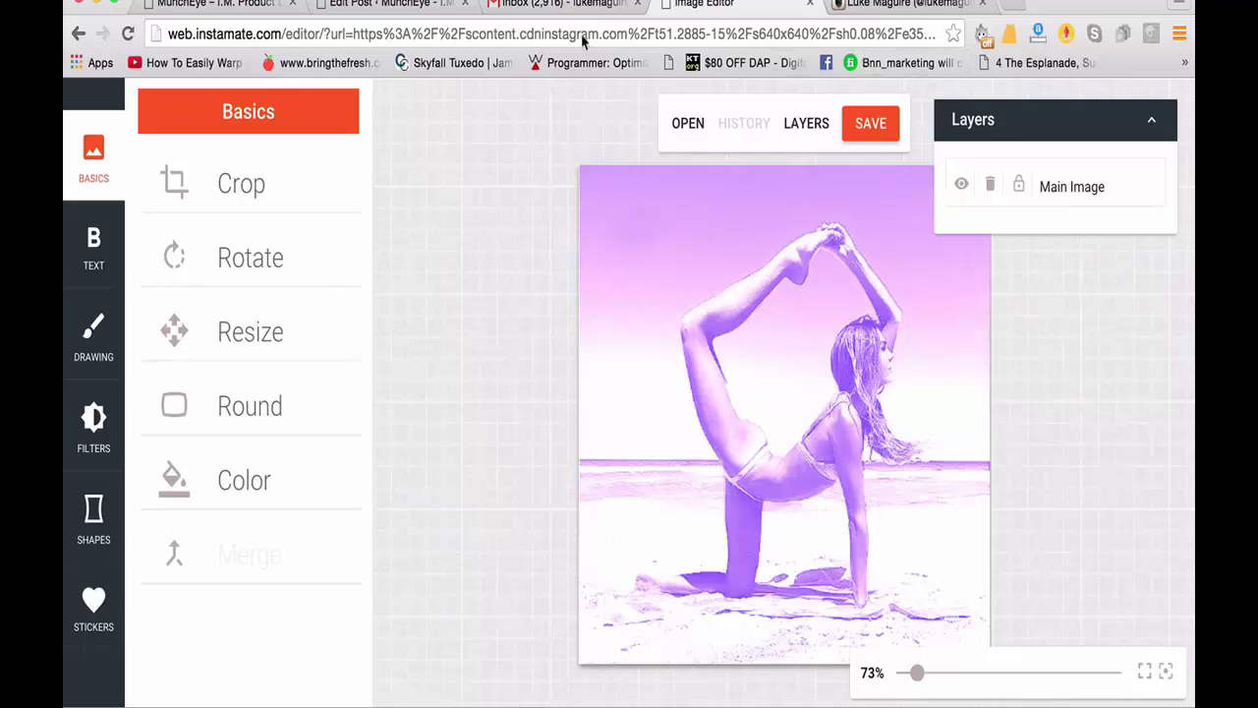
click(265, 35)
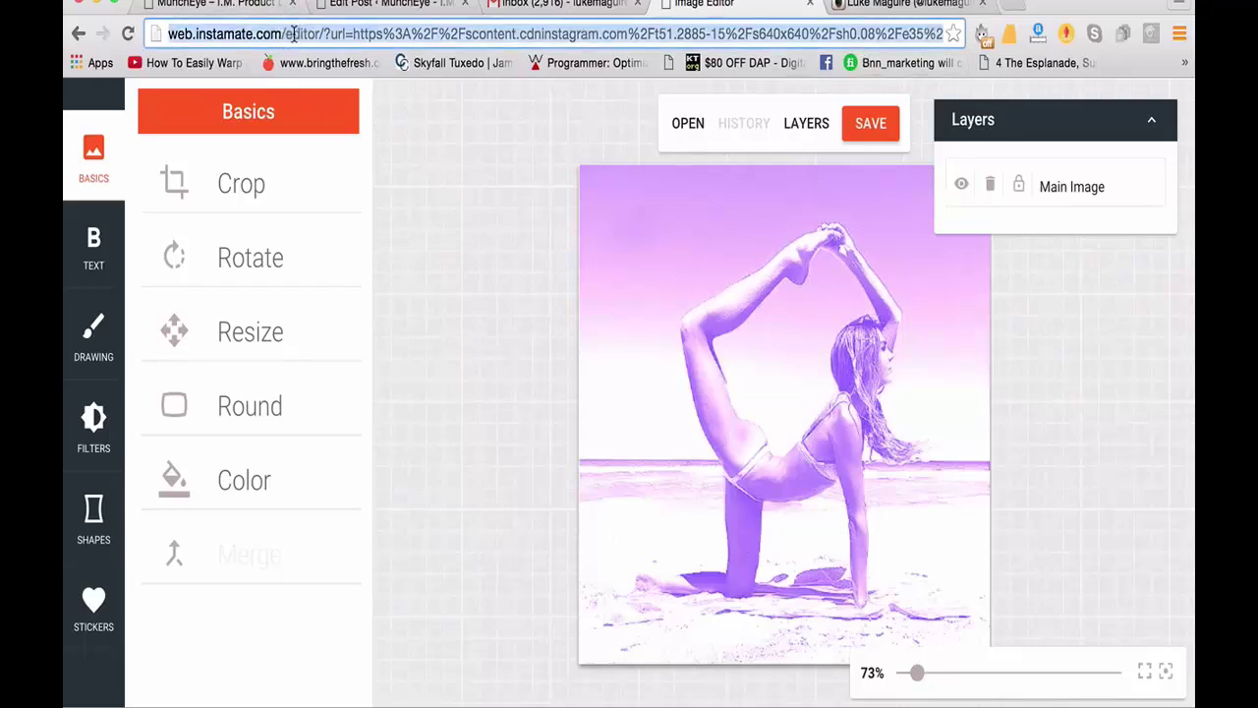
drag(282, 35, 769, 95)
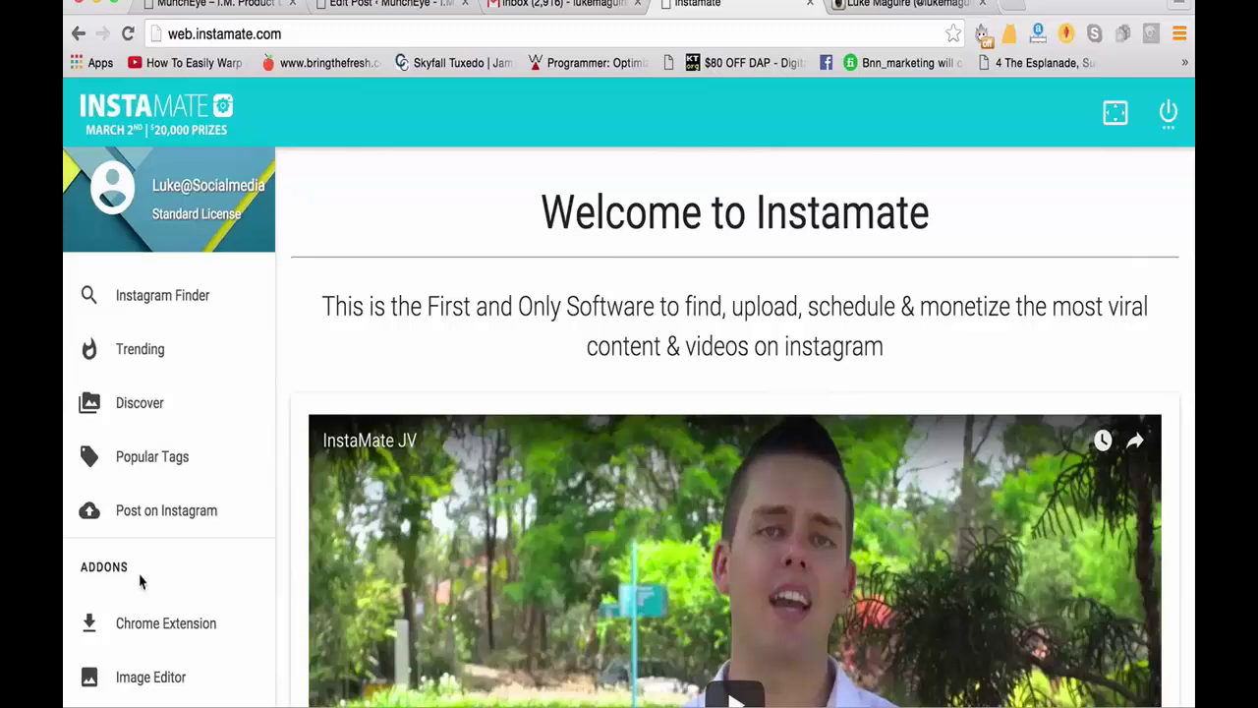
scroll(231, 515, down, 5)
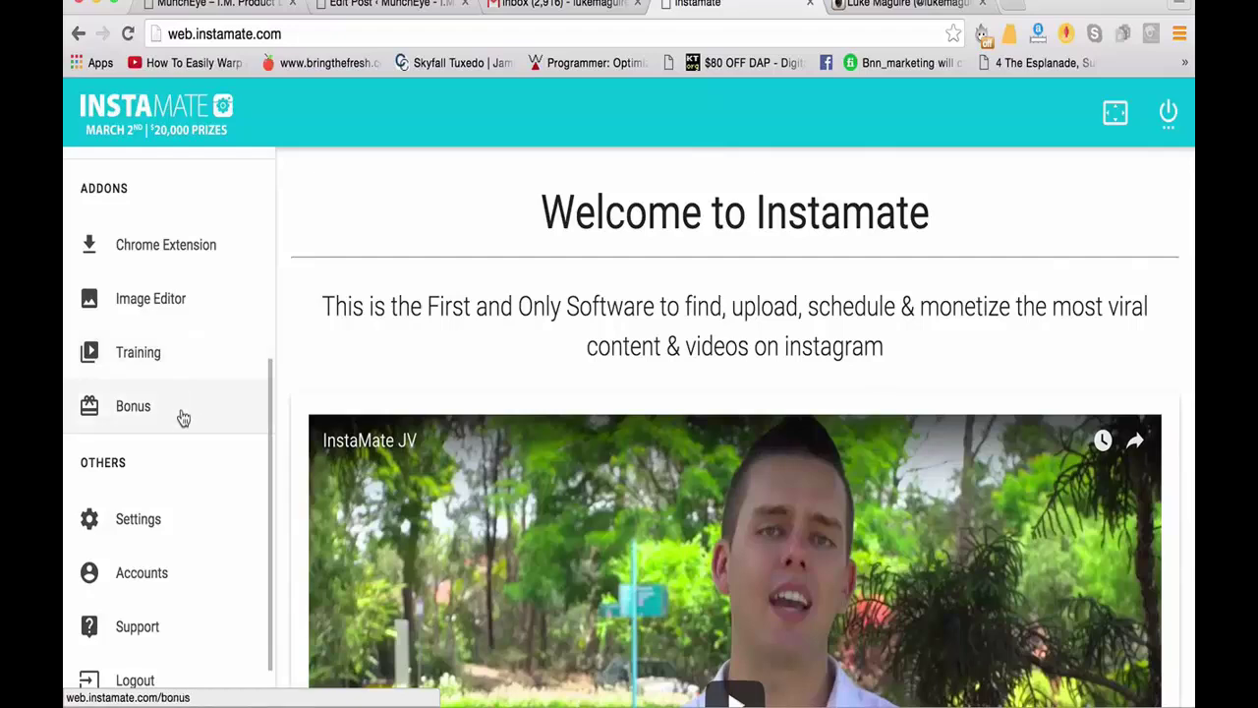
scroll(183, 418, up, 5)
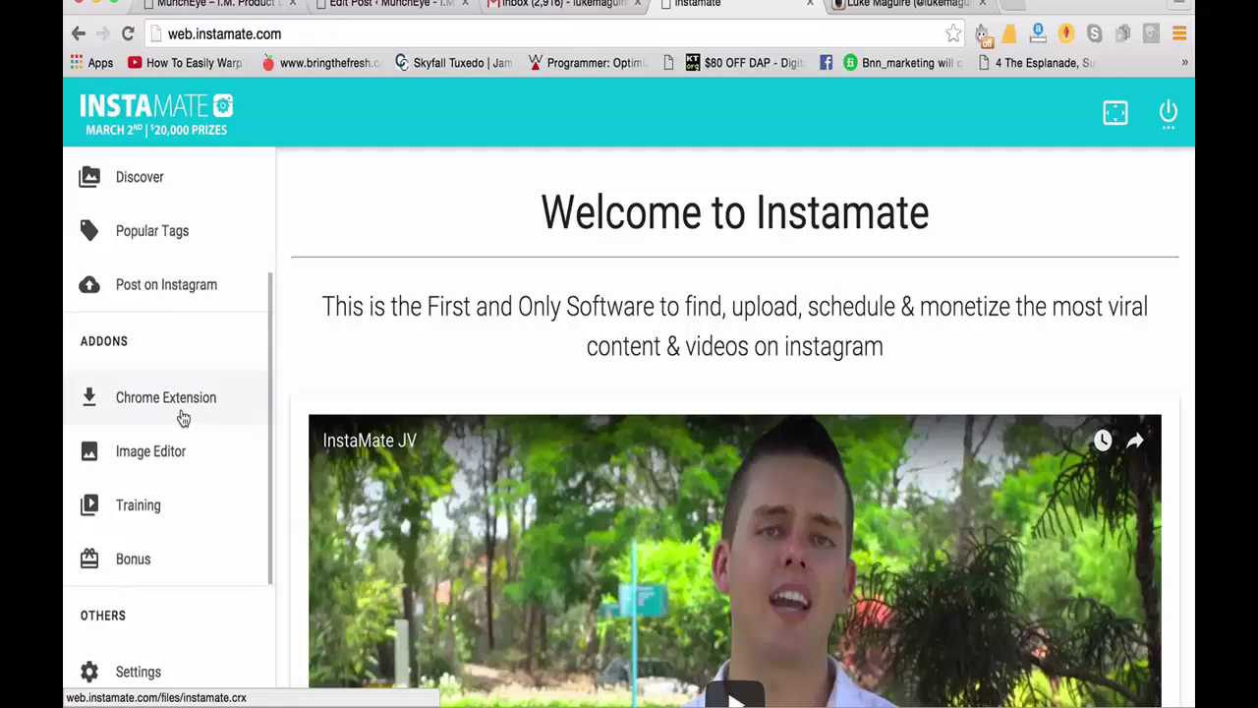